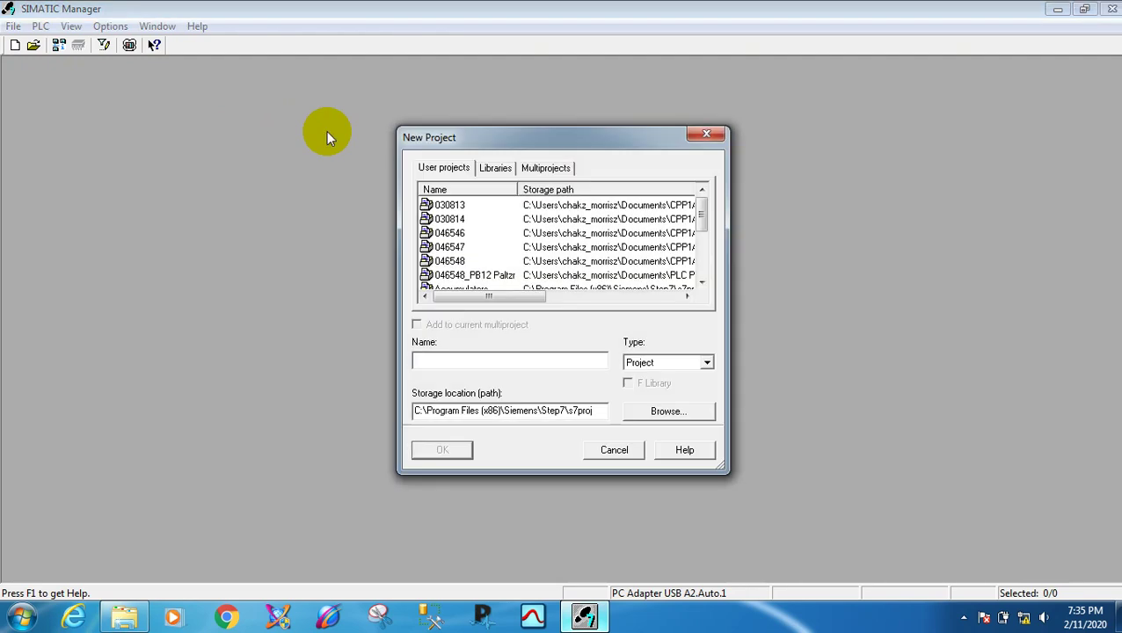
# - Create a new project named CP343_1_LEAN_3_1 in the default storage location and maximize its project window
pyautogui.press('BackSpace')
pyautogui.press('BackSpace')
pyautogui.write('CP343_1_LEAN_3_1')
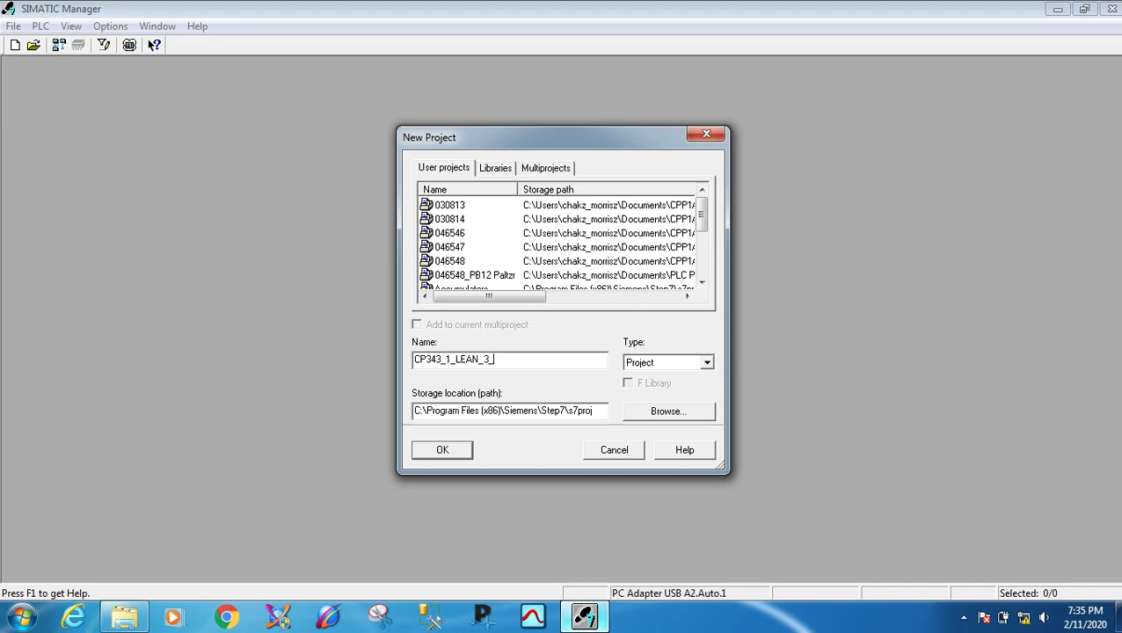
pyautogui.click(429, 450)
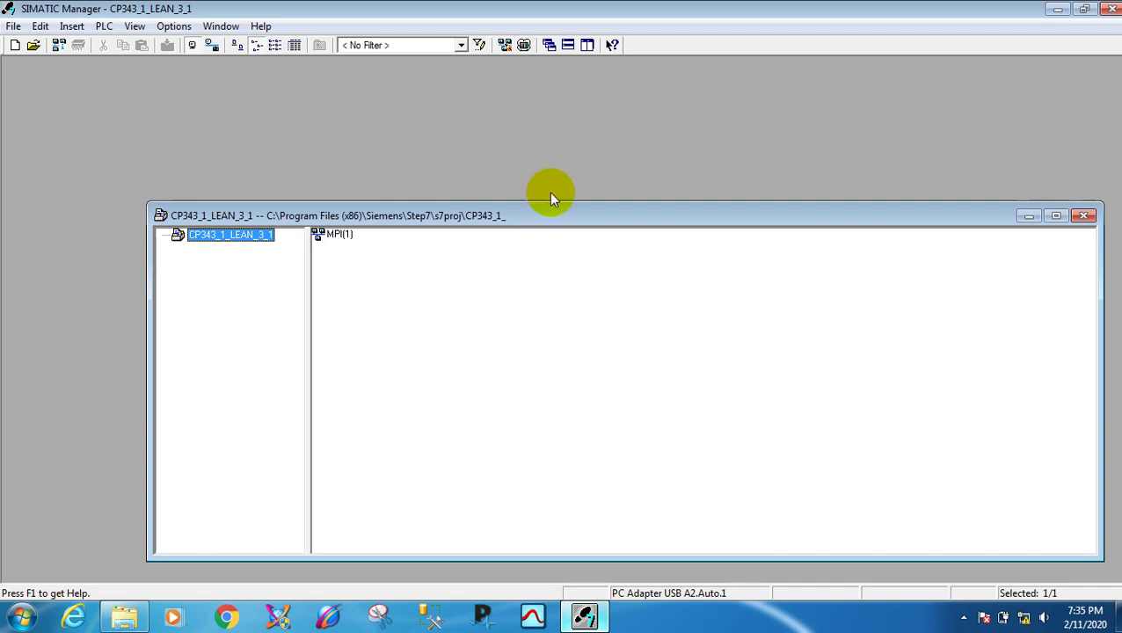
pyautogui.doubleClick(531, 219)
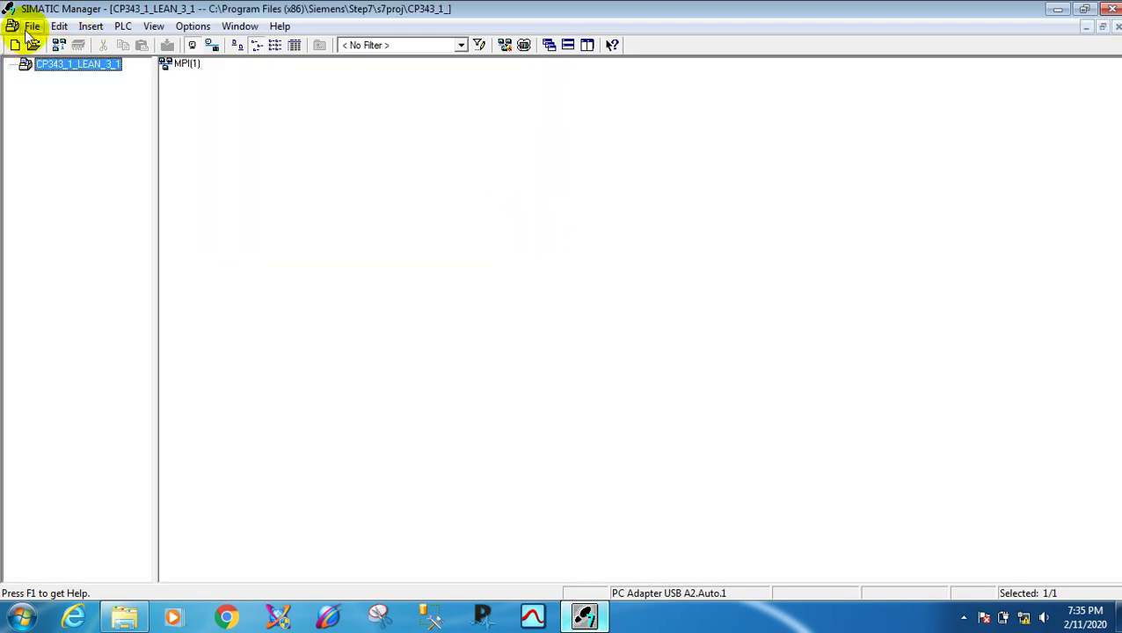
# - Insert a SIMATIC 300 station into the project and open it in the hardware configuration
pyautogui.rightClick(55, 64)
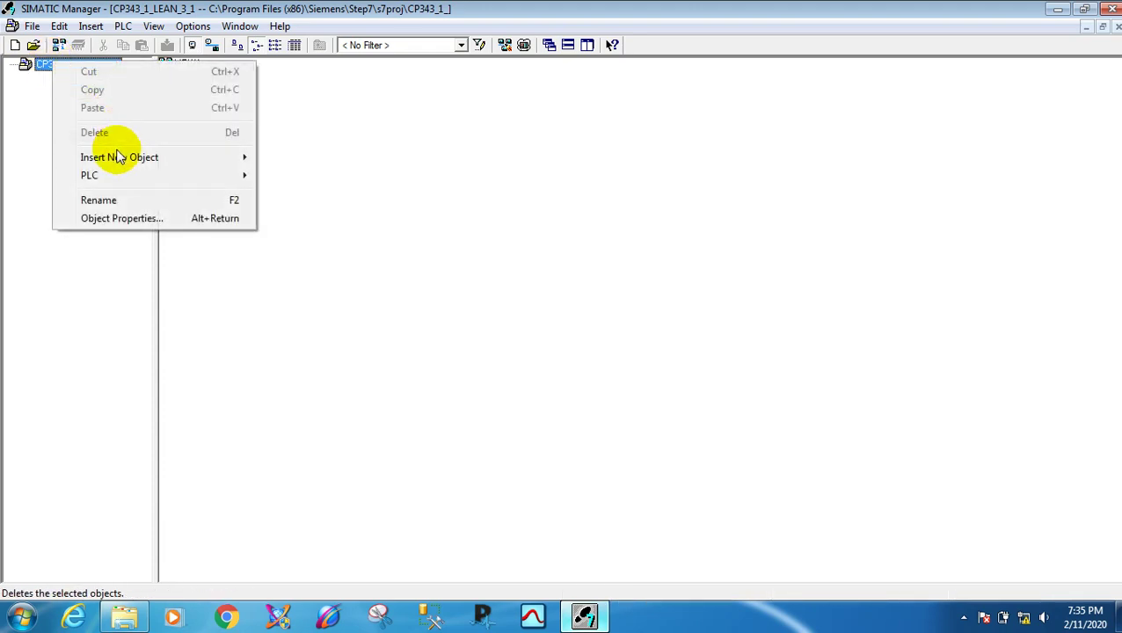
pyautogui.moveTo(119, 154)
pyautogui.click(303, 175)
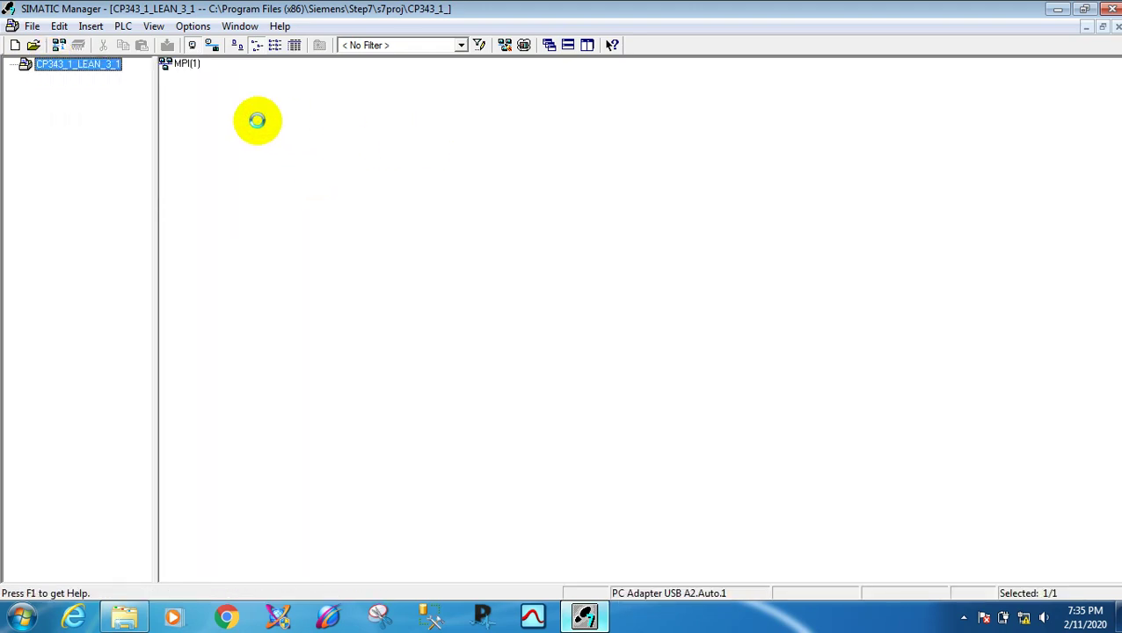
pyautogui.rightClick(254, 67)
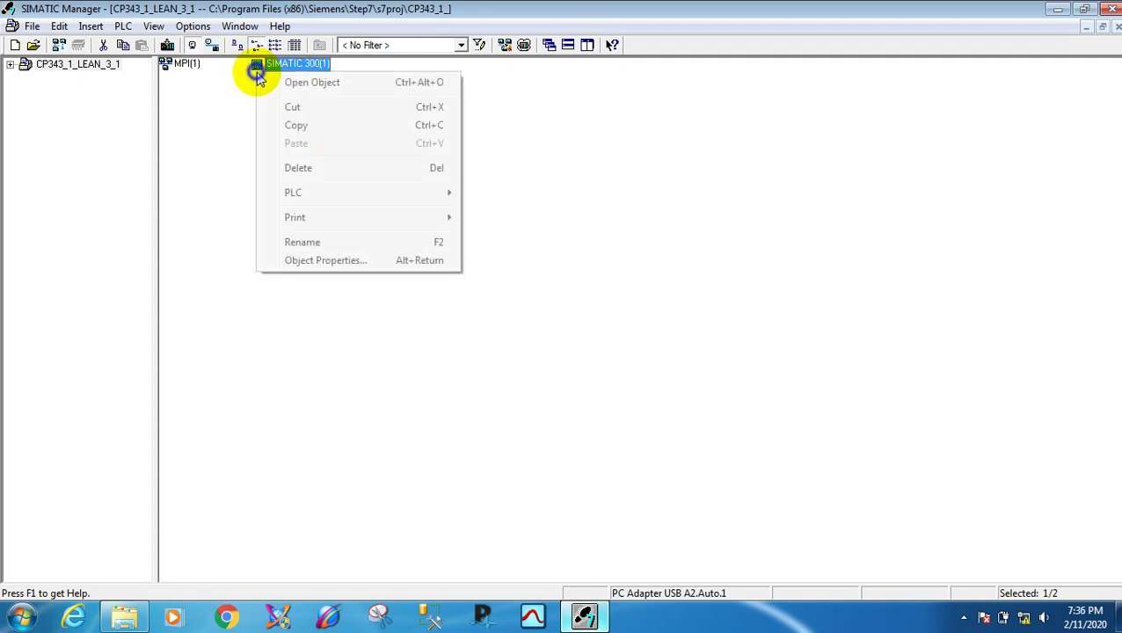
pyautogui.click(316, 84)
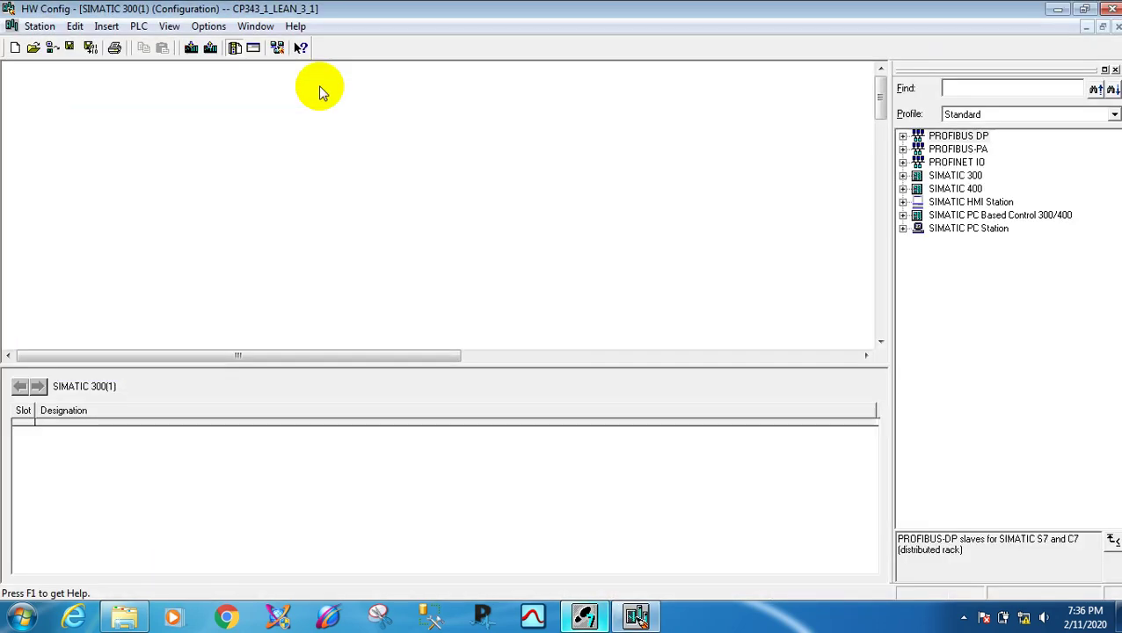
# - Place a RACK-300 rail from the SIMATIC 300 catalog in the empty station
pyautogui.click(902, 175)
pyautogui.click(919, 280)
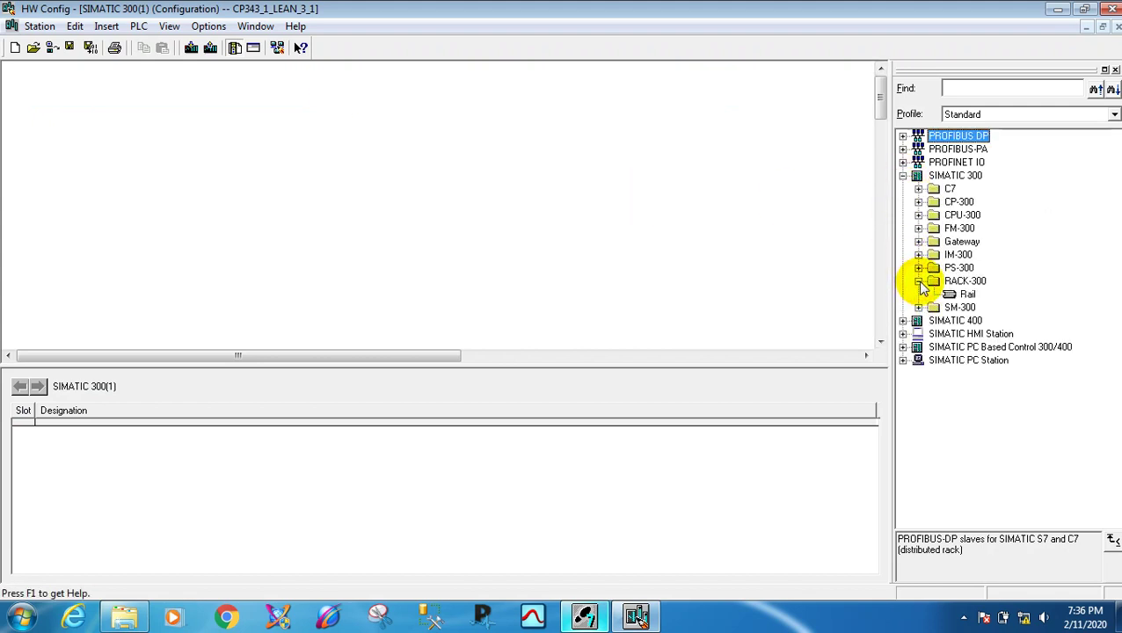
pyautogui.moveTo(967, 297); pyautogui.dragTo(131, 122)
# - Insert CPU 318-2, 6ES7 318-2AJ00-0AB0 version V3.0, into slot 2 and accept its PROFIBUS interface as not networked
pyautogui.click(107, 113)
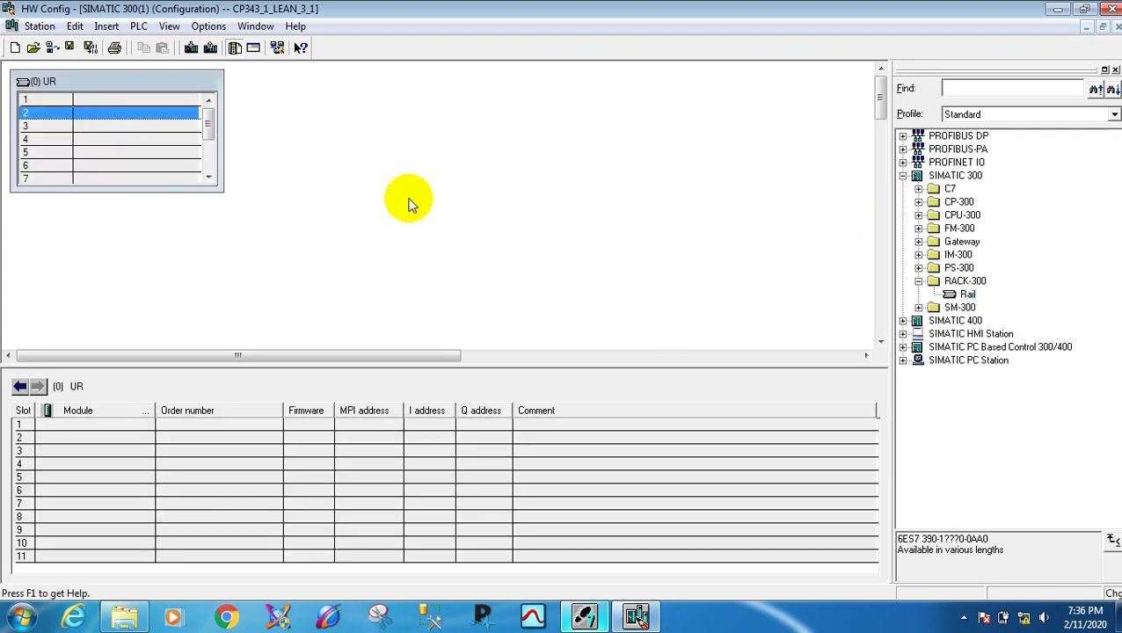
pyautogui.click(918, 215)
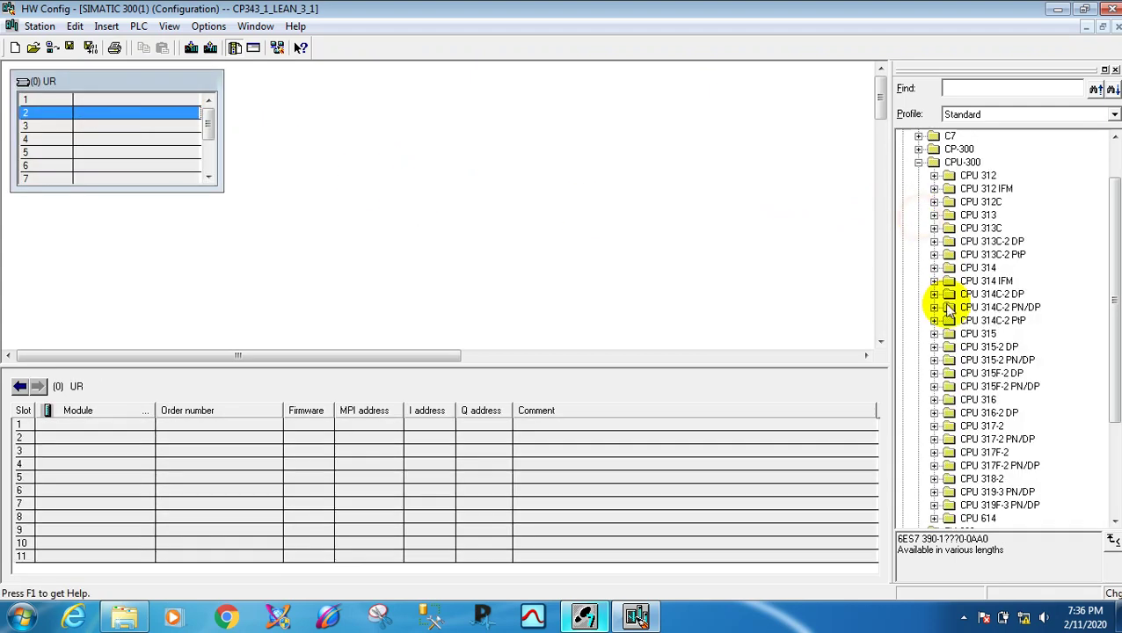
pyautogui.click(933, 479)
pyautogui.click(950, 493)
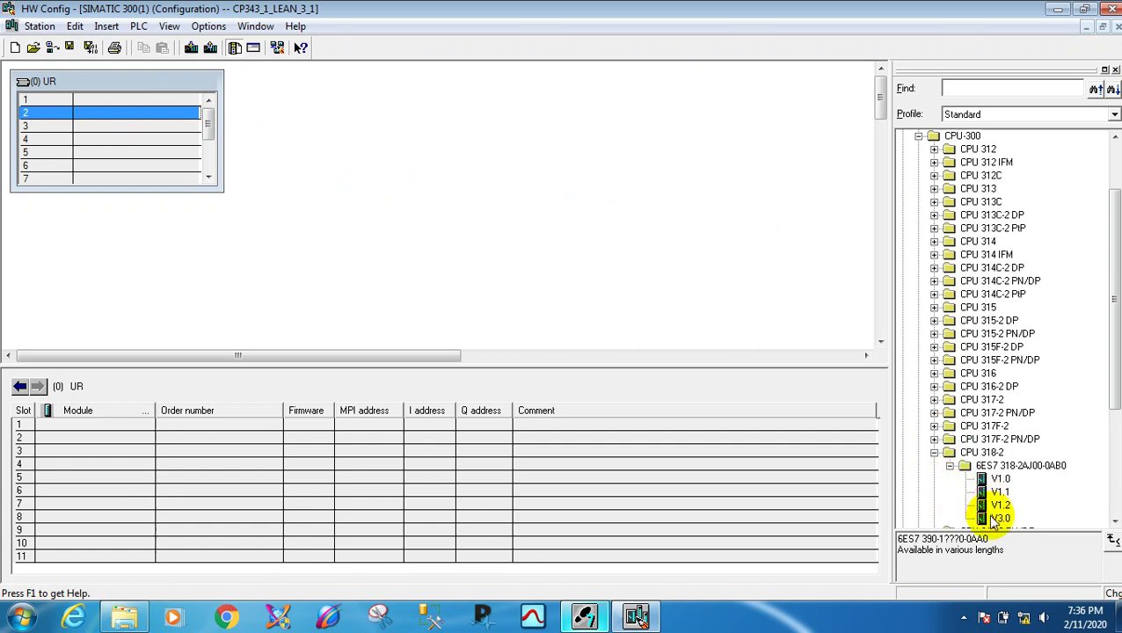
pyautogui.moveTo(998, 518); pyautogui.dragTo(46, 193)
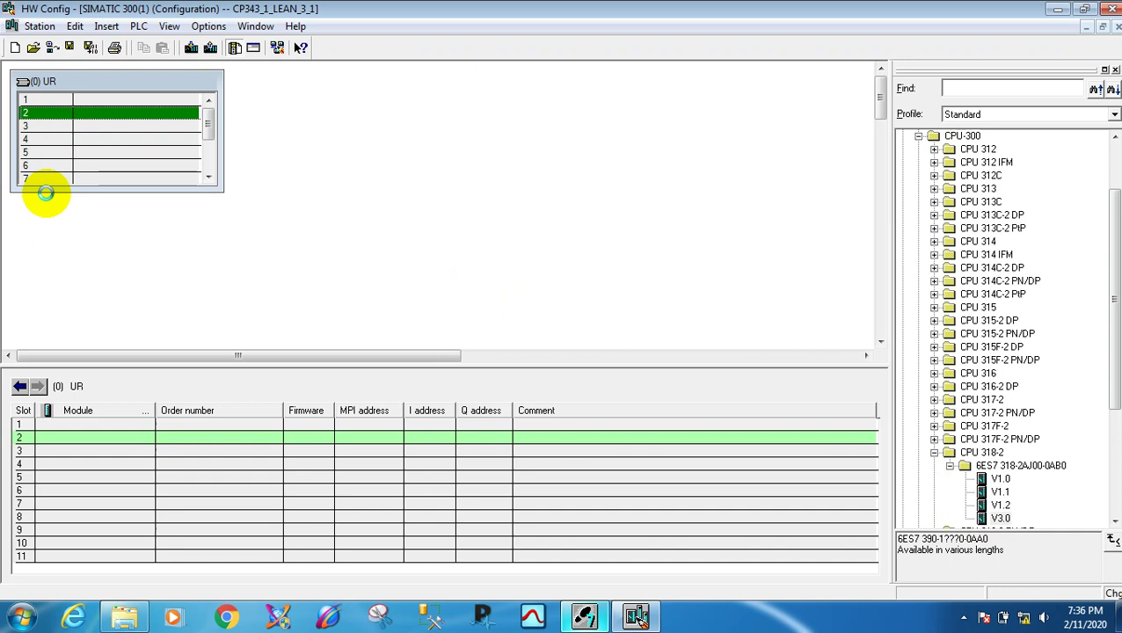
pyautogui.moveTo(46, 193); pyautogui.dragTo(114, 147)
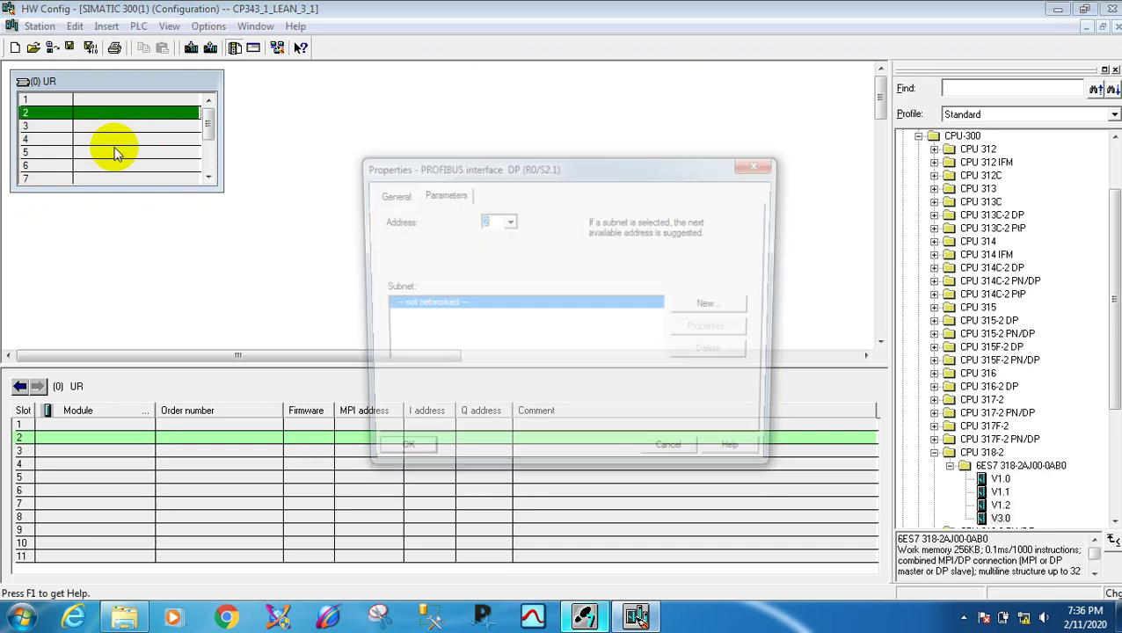
pyautogui.click(404, 458)
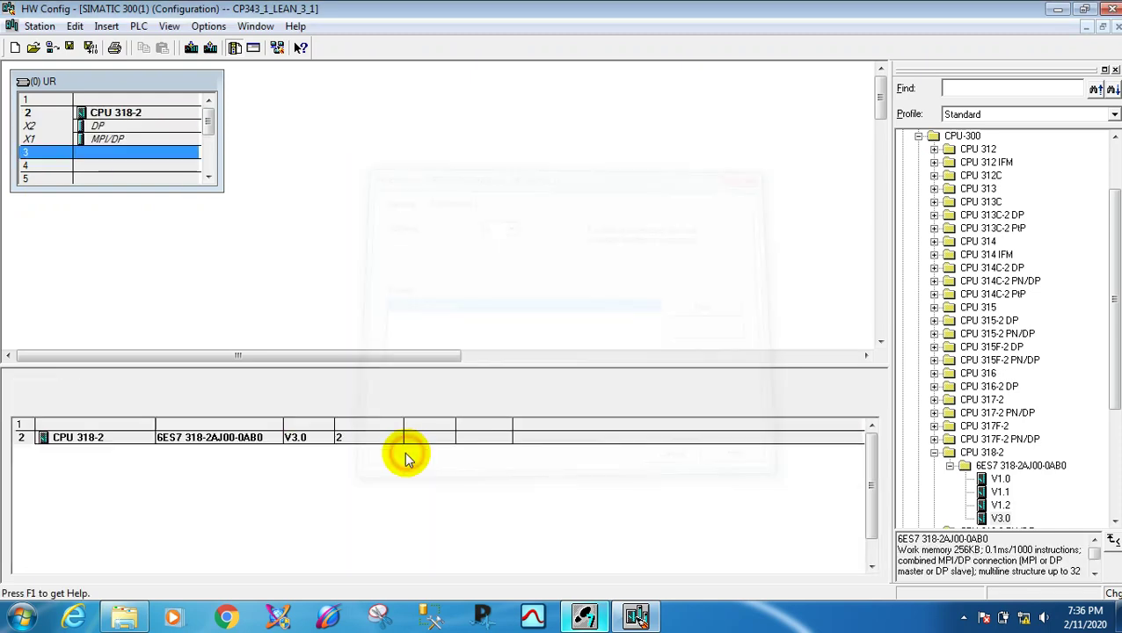
# - Insert the SM 321 DI16xDC24V digital input module, 6ES7 321-1BH02-0AA0, into slot 4
pyautogui.click(94, 166)
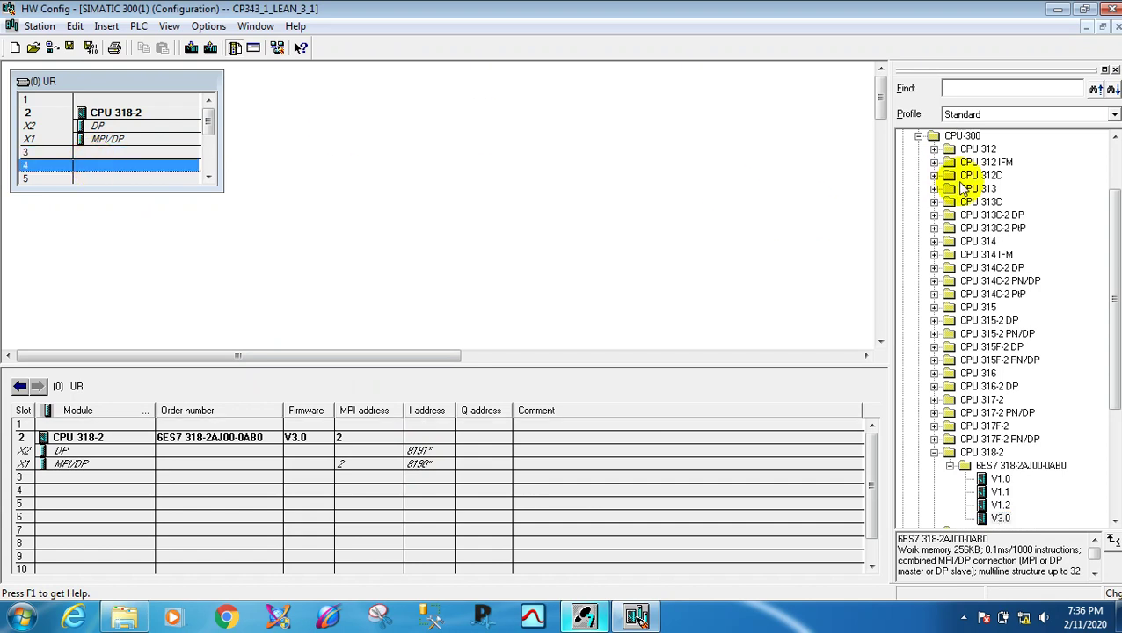
pyautogui.click(918, 136)
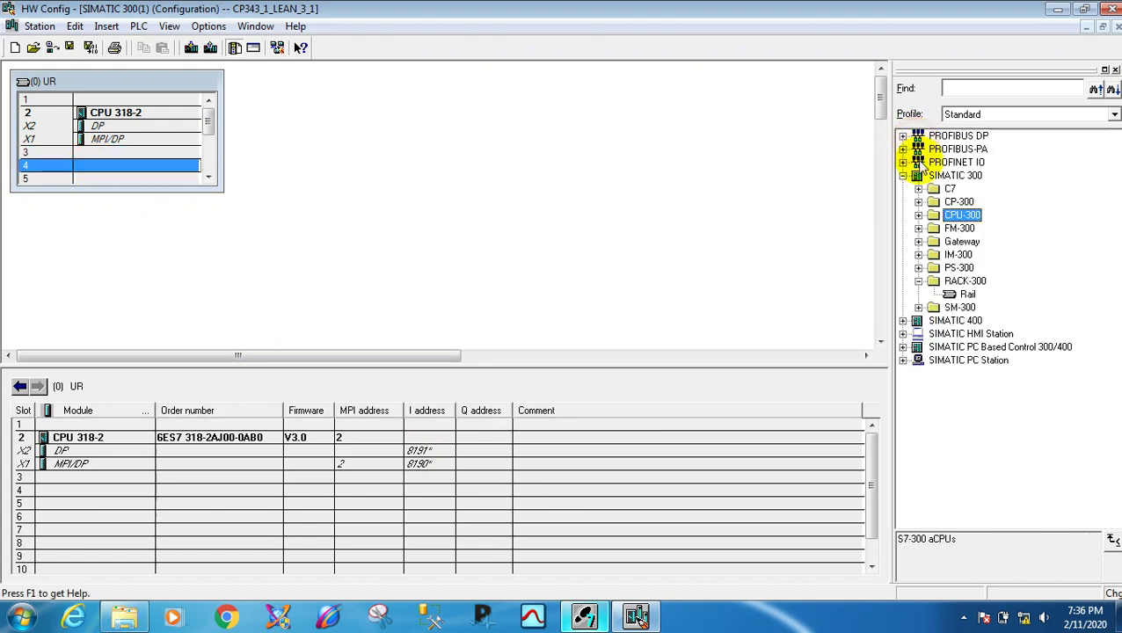
pyautogui.click(920, 307)
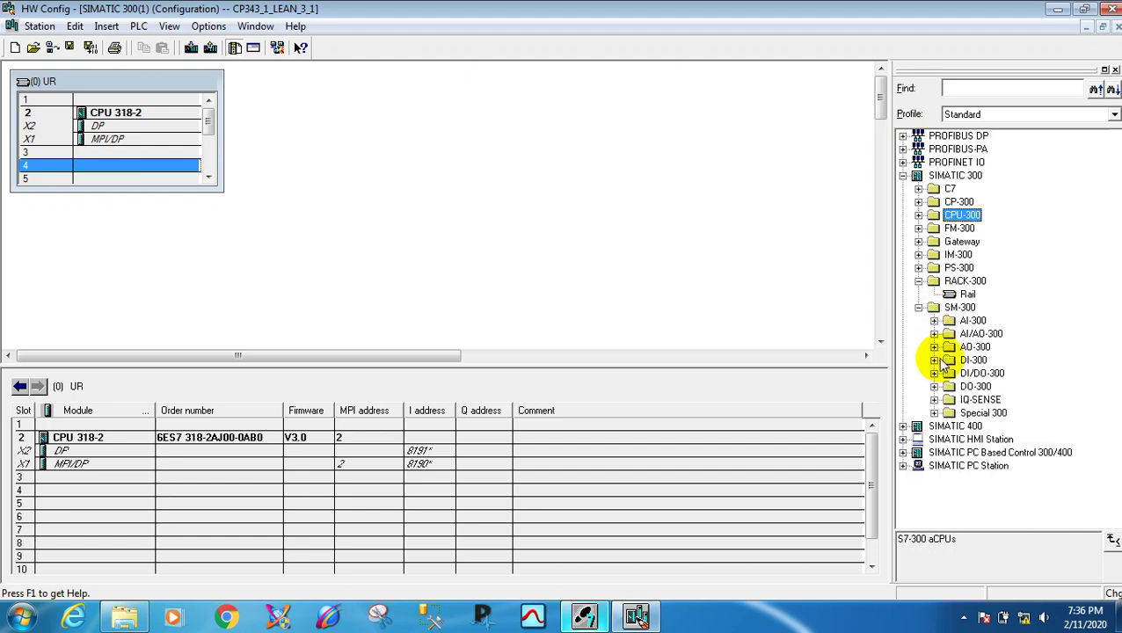
pyautogui.click(934, 360)
pyautogui.click(1017, 241)
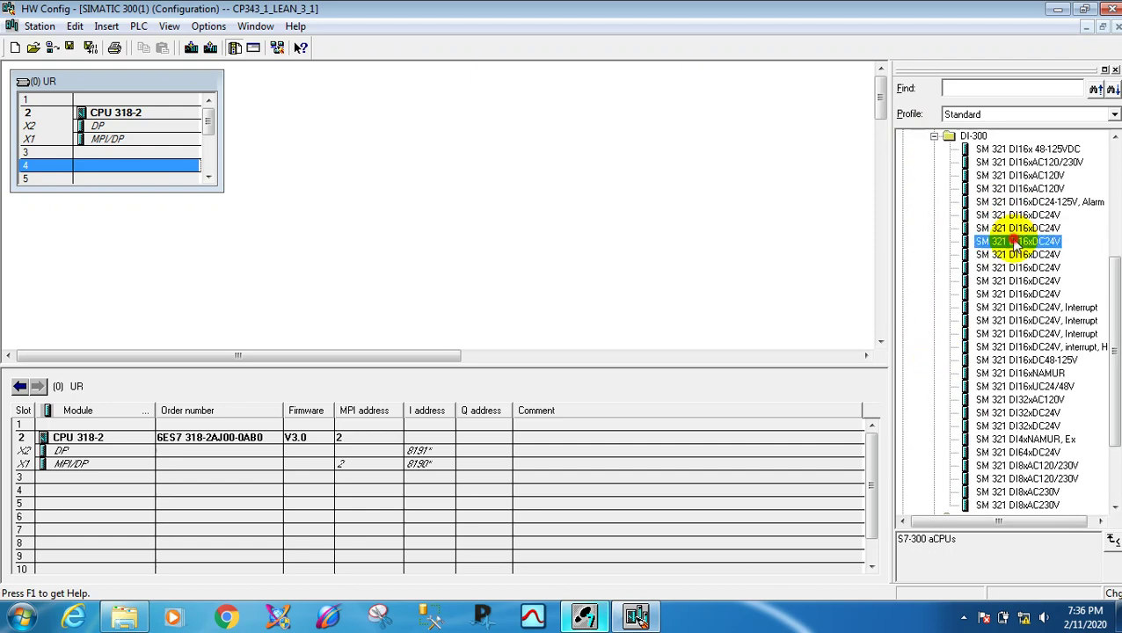
pyautogui.doubleClick(1017, 241)
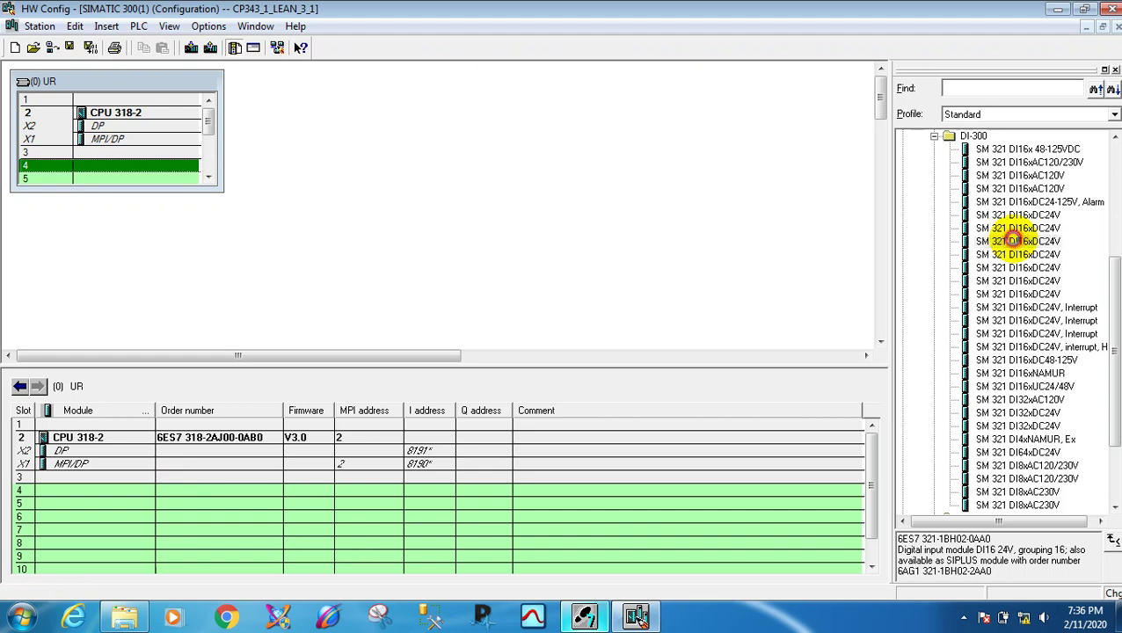
# - Insert the SM 322 DO16xDC24V/0.5A digital output module, 6ES7 322-1BH01-0AA0, into slot 5
pyautogui.click(934, 137)
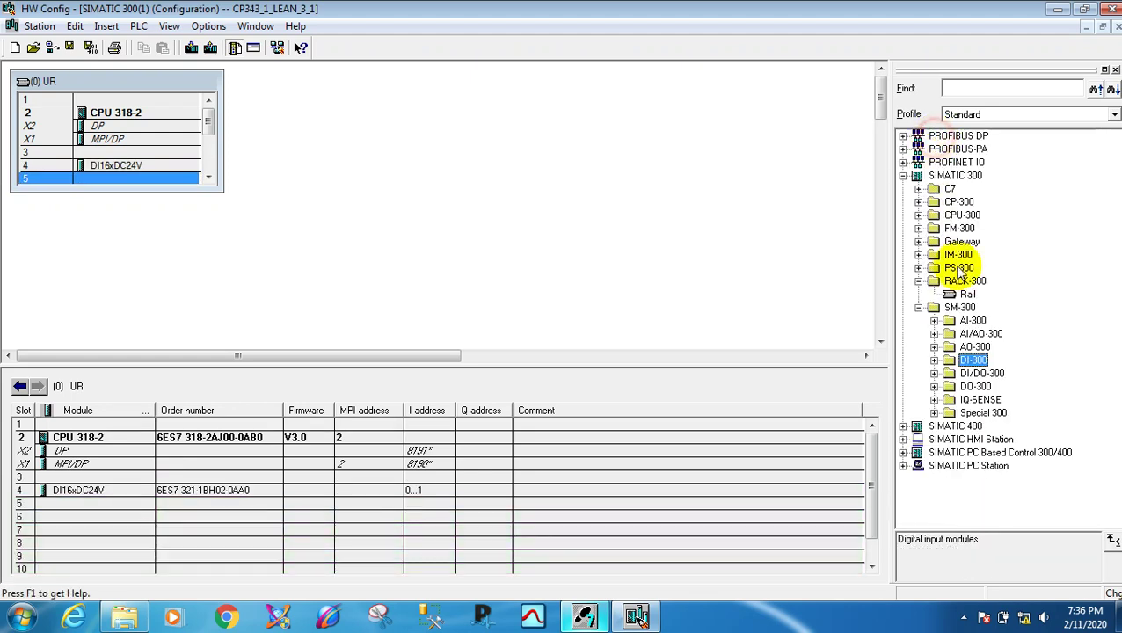
pyautogui.click(935, 387)
pyautogui.click(976, 216)
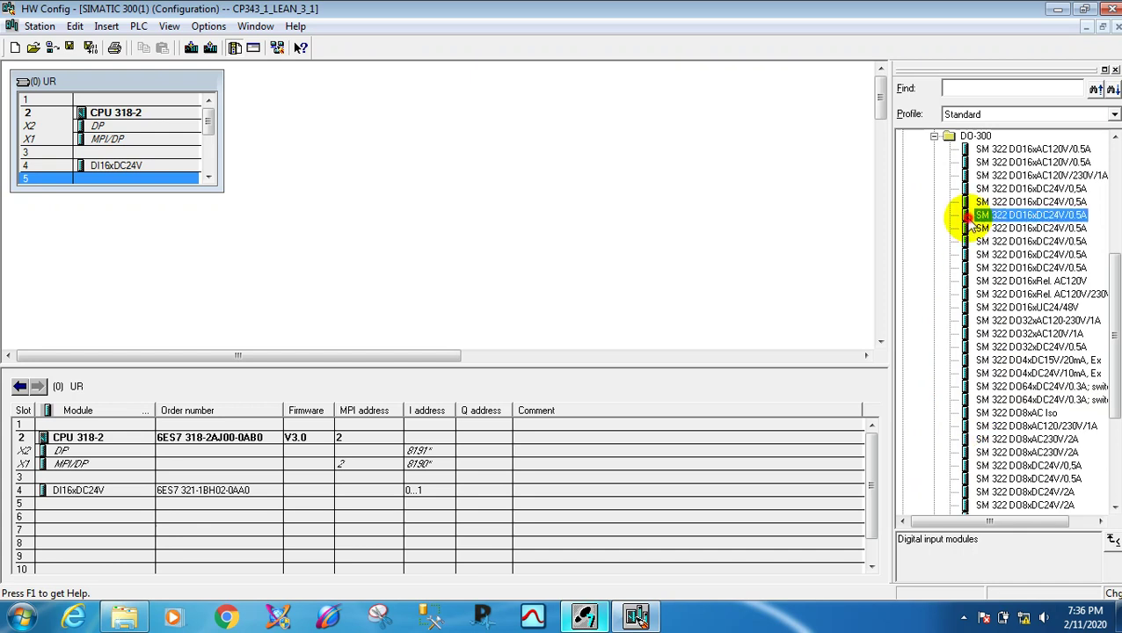
pyautogui.click(989, 229)
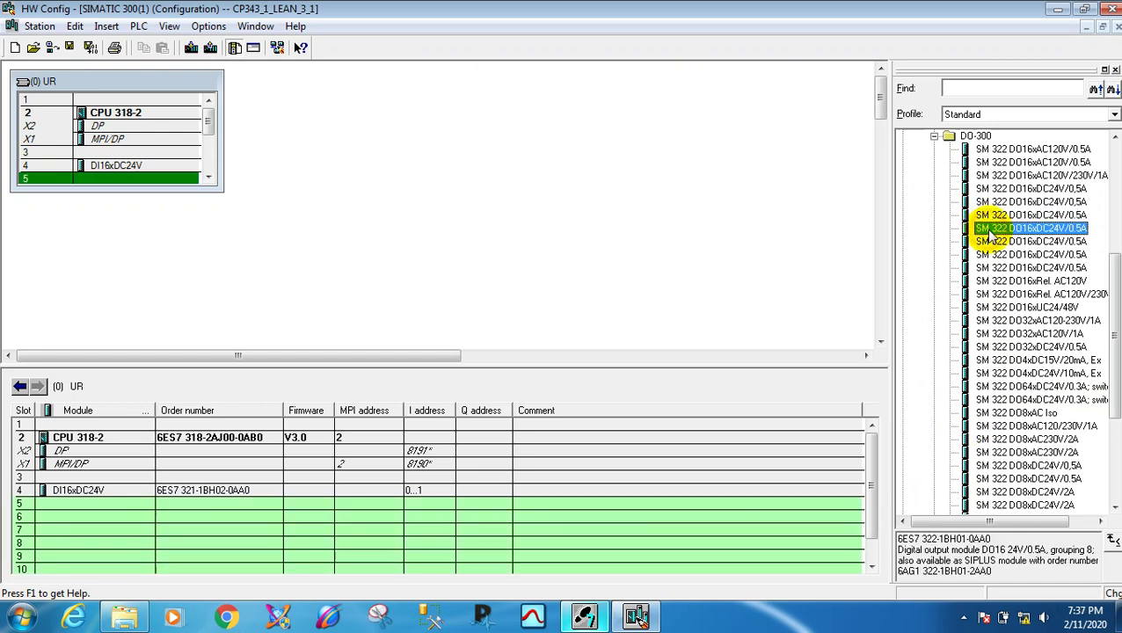
pyautogui.moveTo(989, 229); pyautogui.dragTo(880, 180)
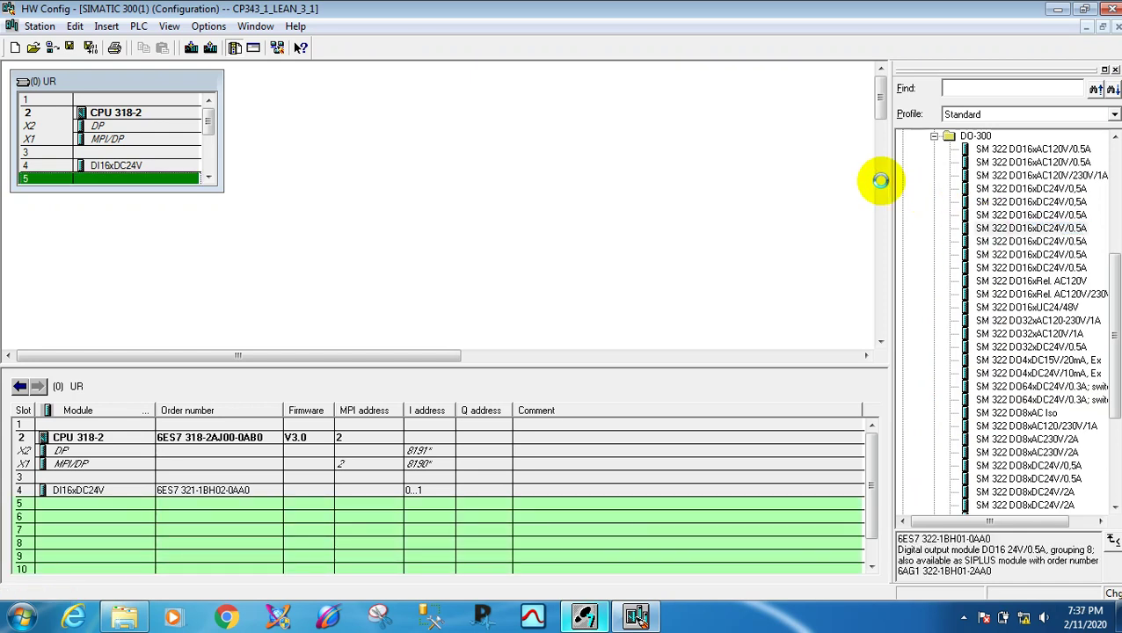
# - Insert the SM 332 AO4x12Bit analog output module, 6ES7 332-5HD01-0AB0, into slot 6
pyautogui.click(935, 136)
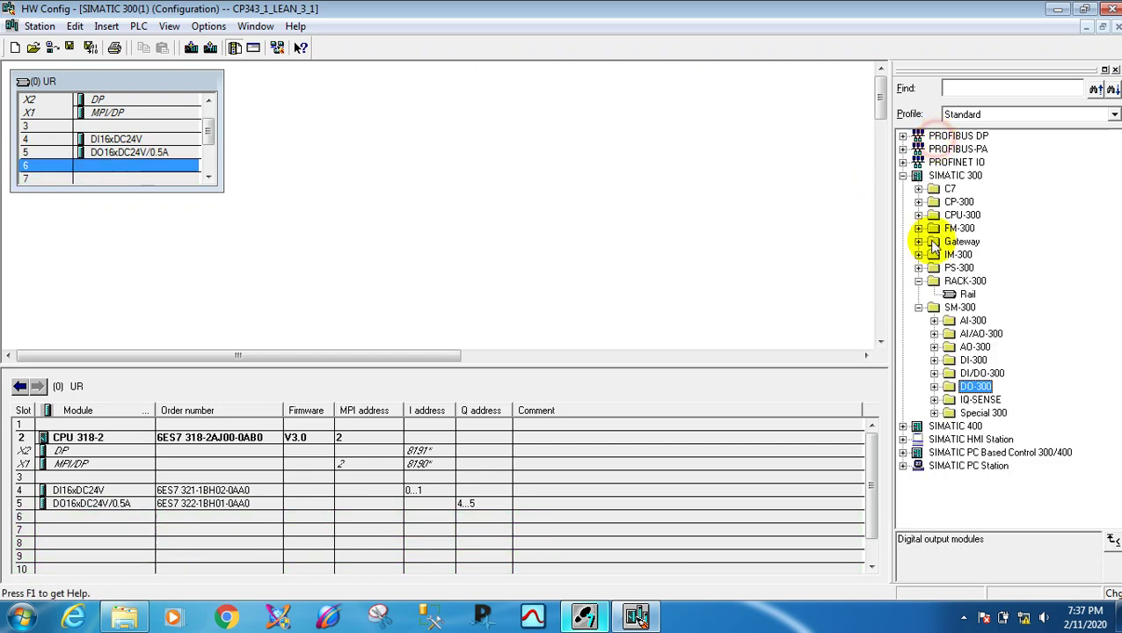
pyautogui.click(933, 346)
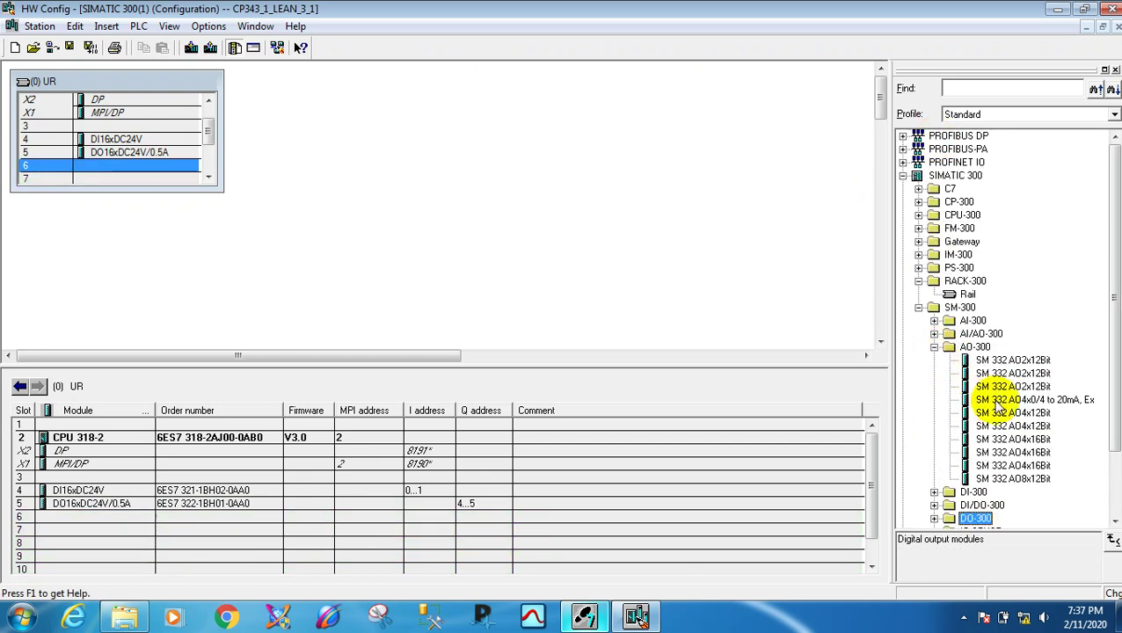
pyautogui.click(1000, 439)
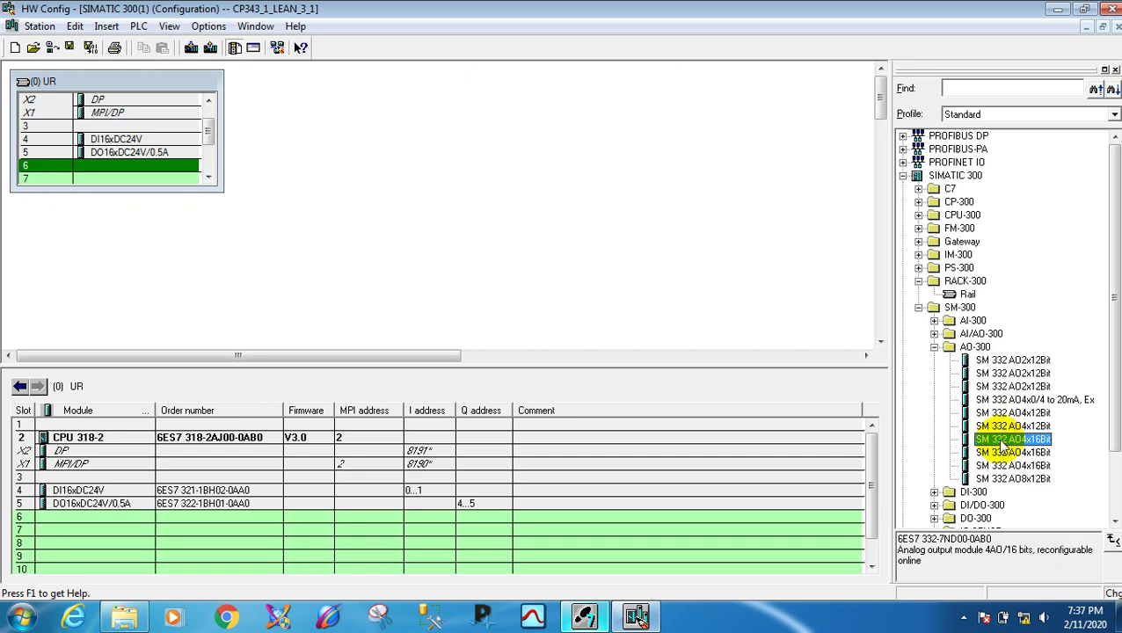
pyautogui.click(1002, 453)
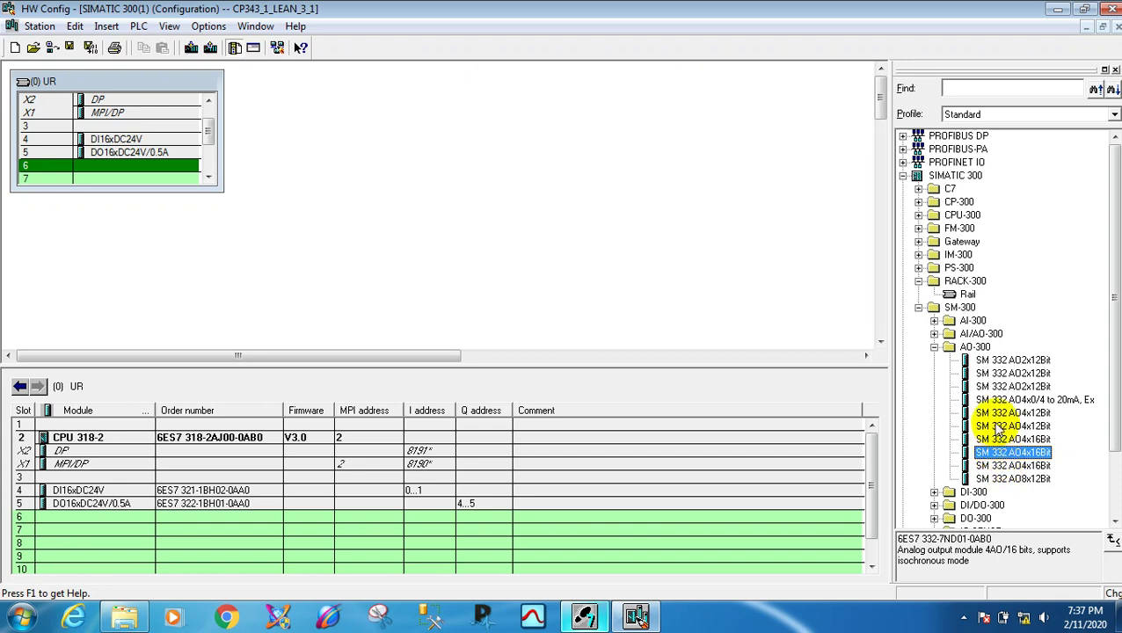
pyautogui.click(1006, 426)
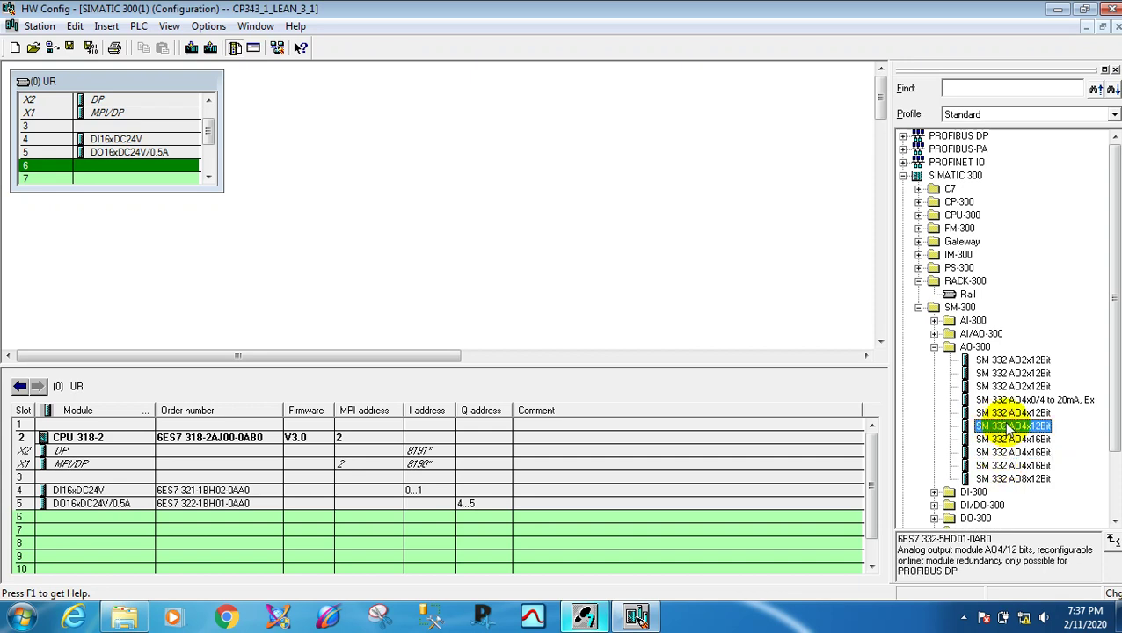
pyautogui.doubleClick(1006, 426)
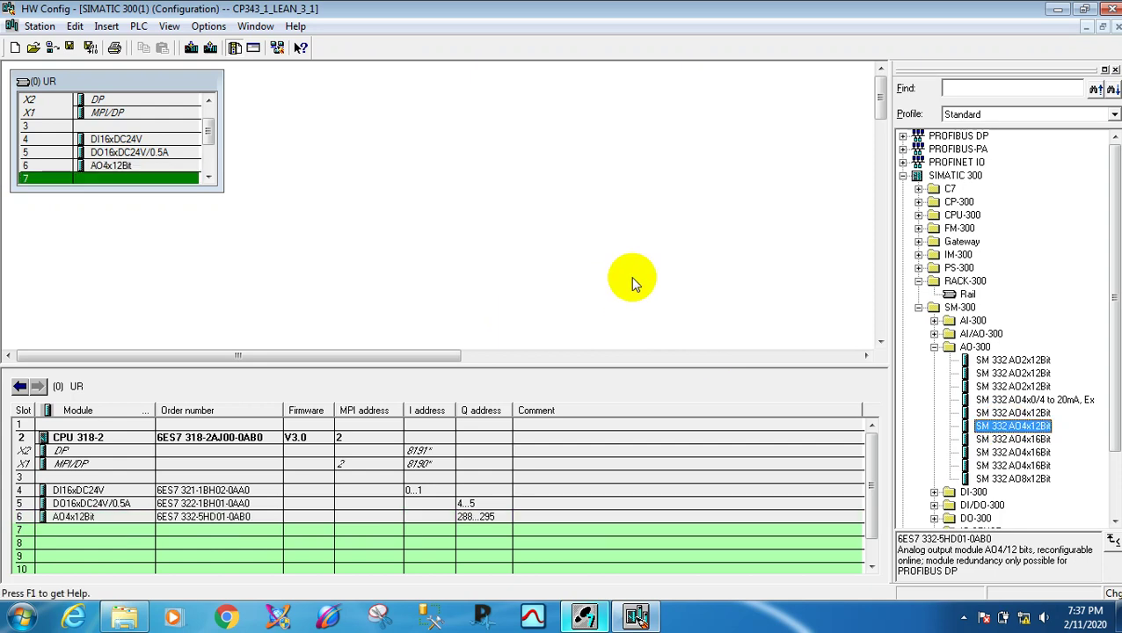
# - Insert CP 343-1 Lean, 6GK7 343-1CX10-0XE0 version V3.0, into slot 7 and accept the default Ethernet interface settings
pyautogui.click(917, 201)
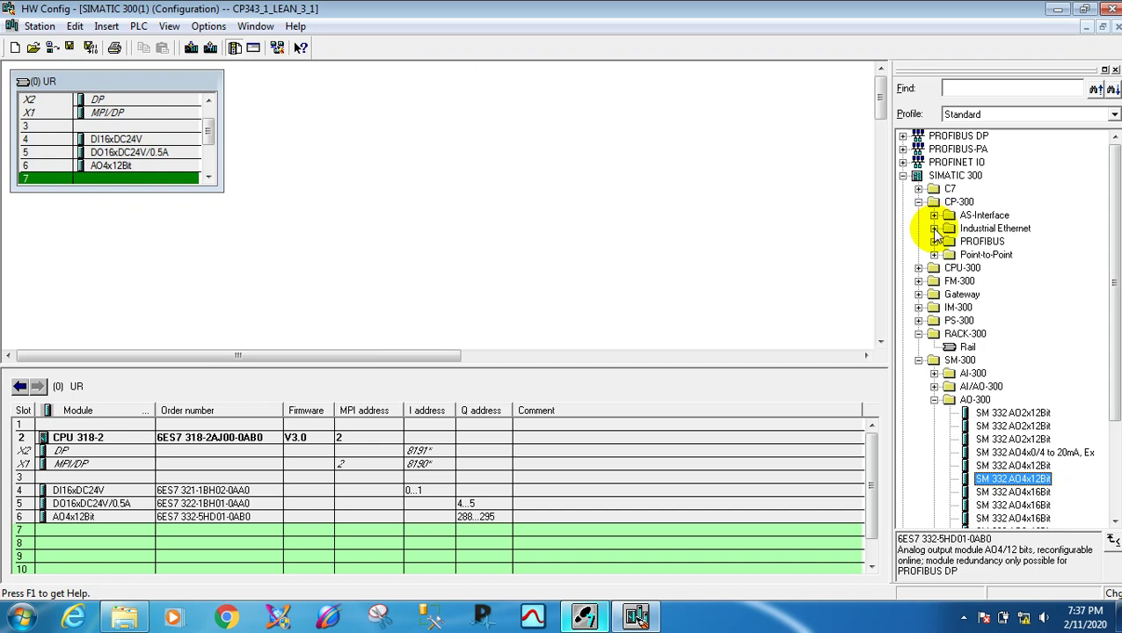
pyautogui.click(935, 228)
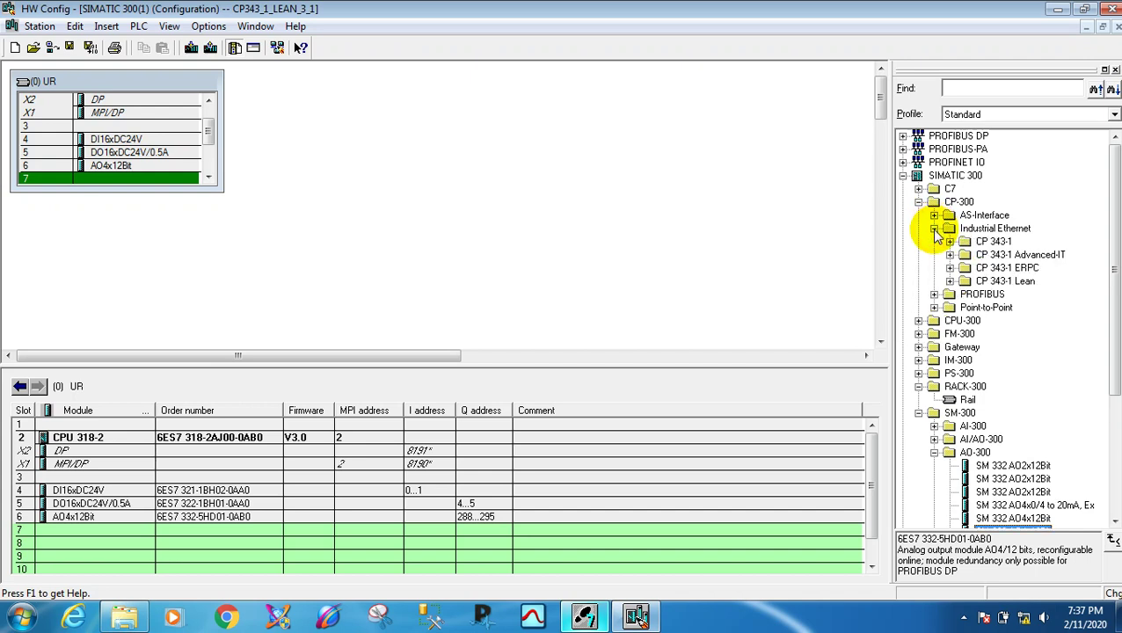
pyautogui.click(950, 281)
pyautogui.click(965, 308)
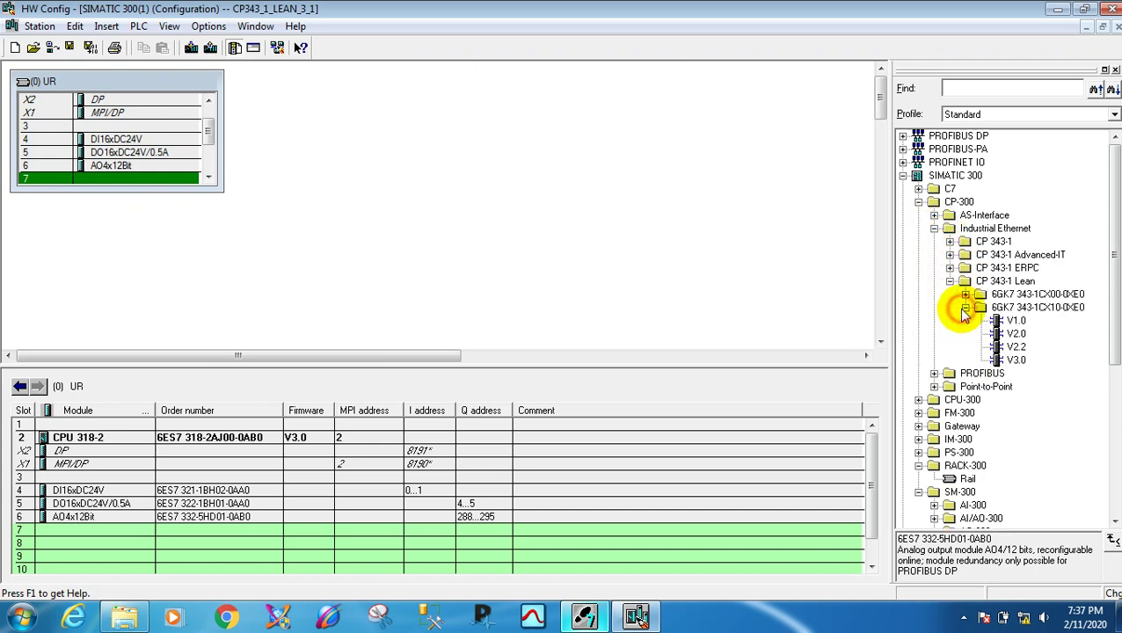
pyautogui.click(1015, 360)
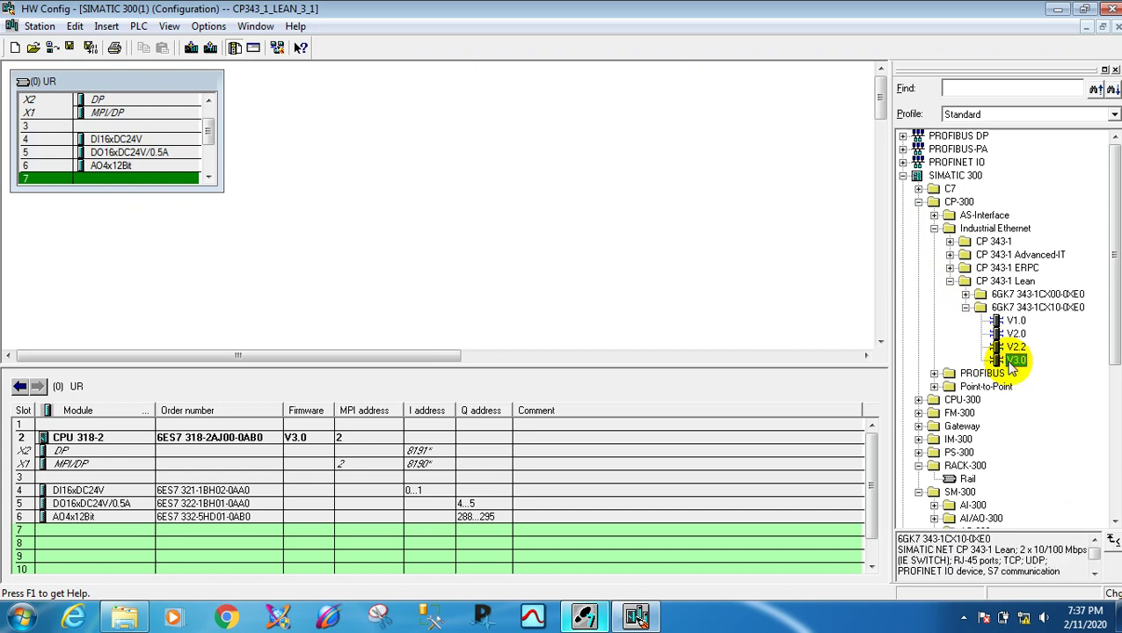
pyautogui.moveTo(1015, 369); pyautogui.dragTo(404, 255)
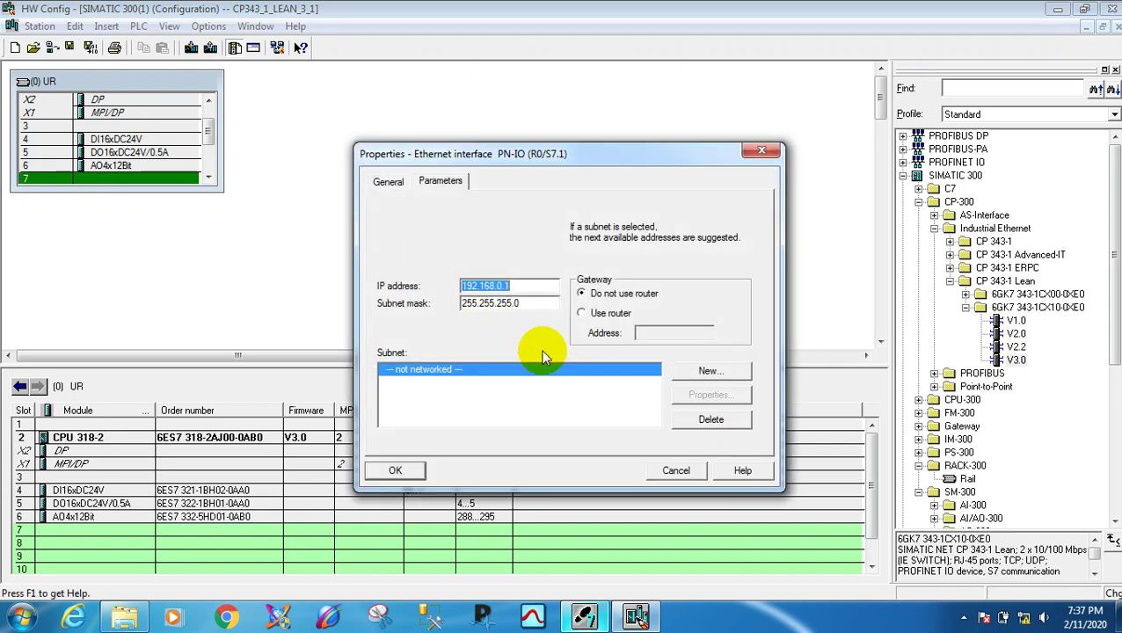
pyautogui.click(396, 472)
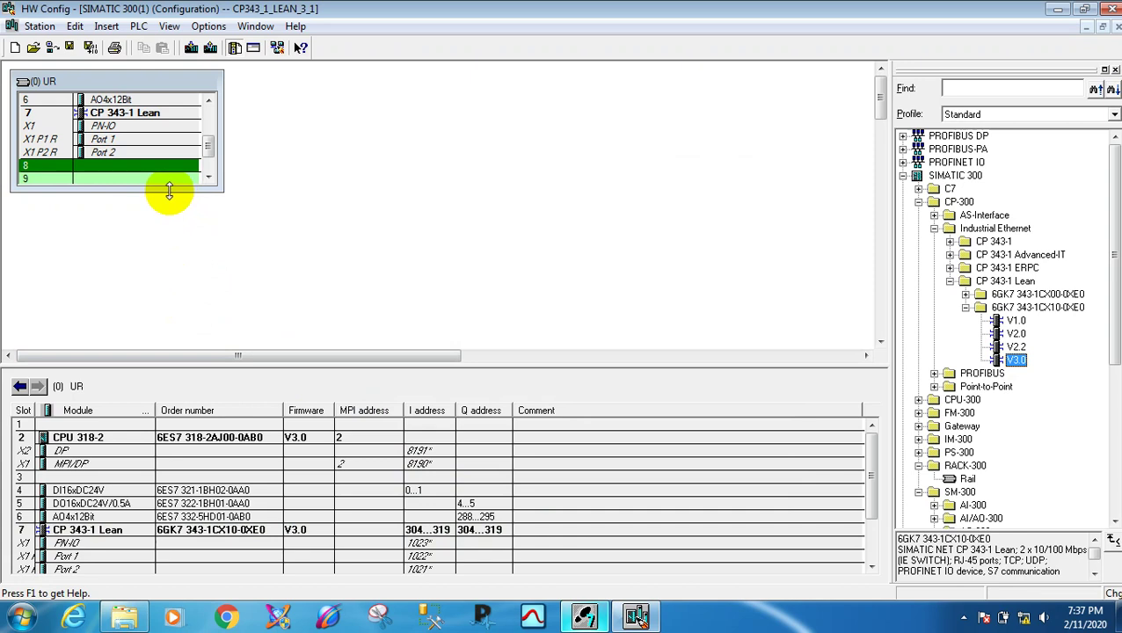
# - Enlarge the rack window to show all its slots, and save and compile the SIMATIC 300 hardware configuration
pyautogui.moveTo(170, 192); pyautogui.dragTo(168, 334)
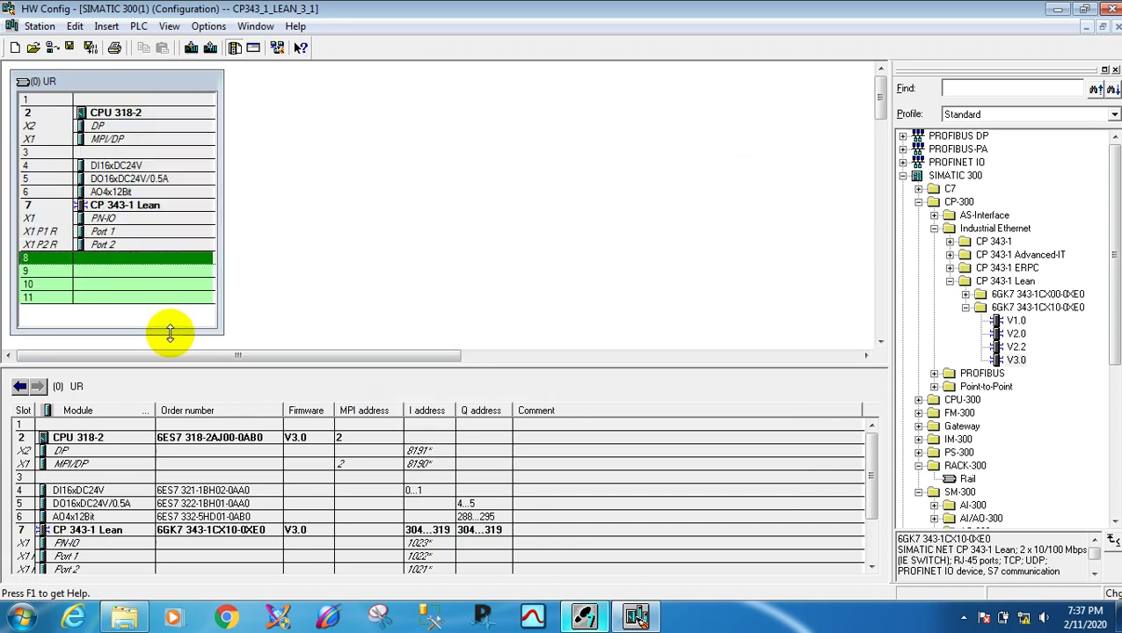
pyautogui.click(132, 211)
pyautogui.click(90, 47)
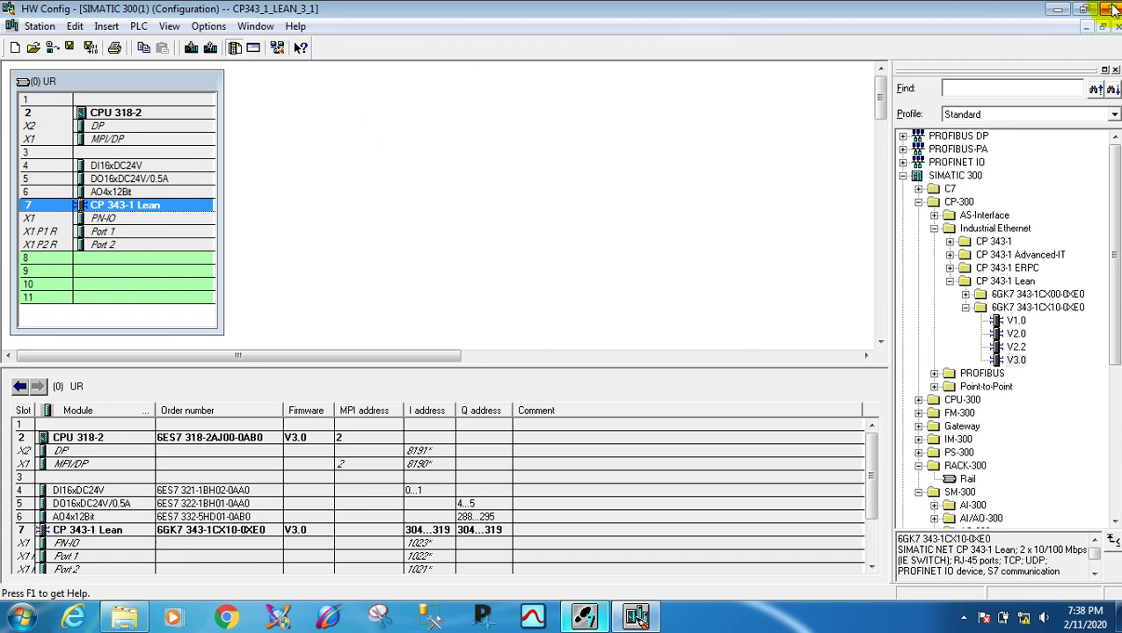
# - Switch to SIMATIC Manager and download the SIMATIC 300(1) station, allowing CPU 318-2 to be stopped and performing a complete restart
pyautogui.click(1058, 9)
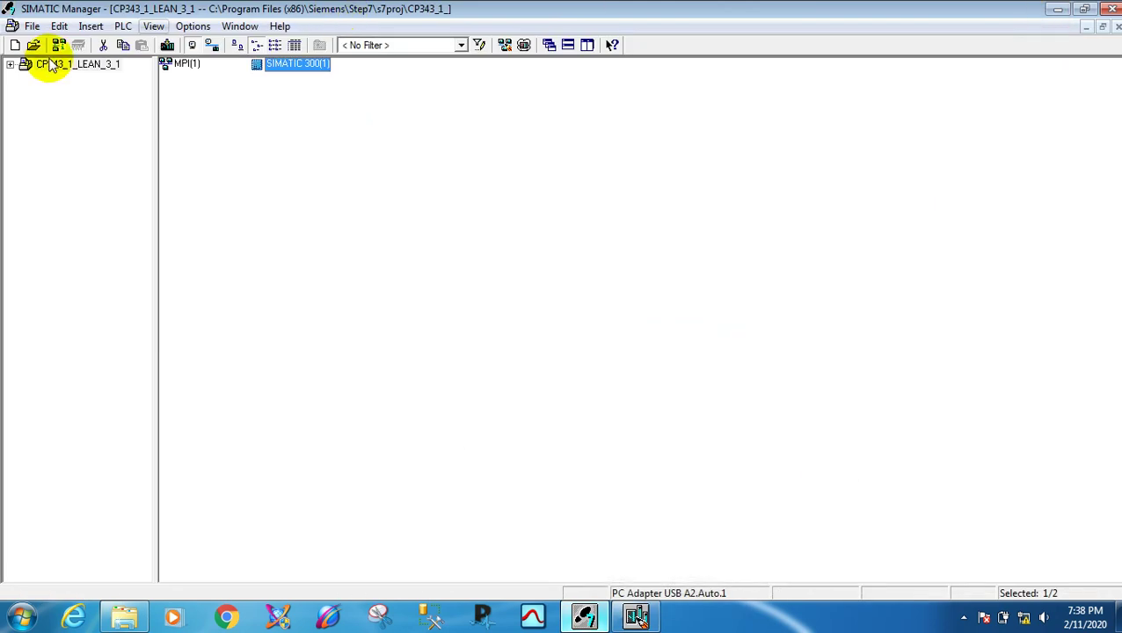
pyautogui.click(9, 64)
pyautogui.click(26, 78)
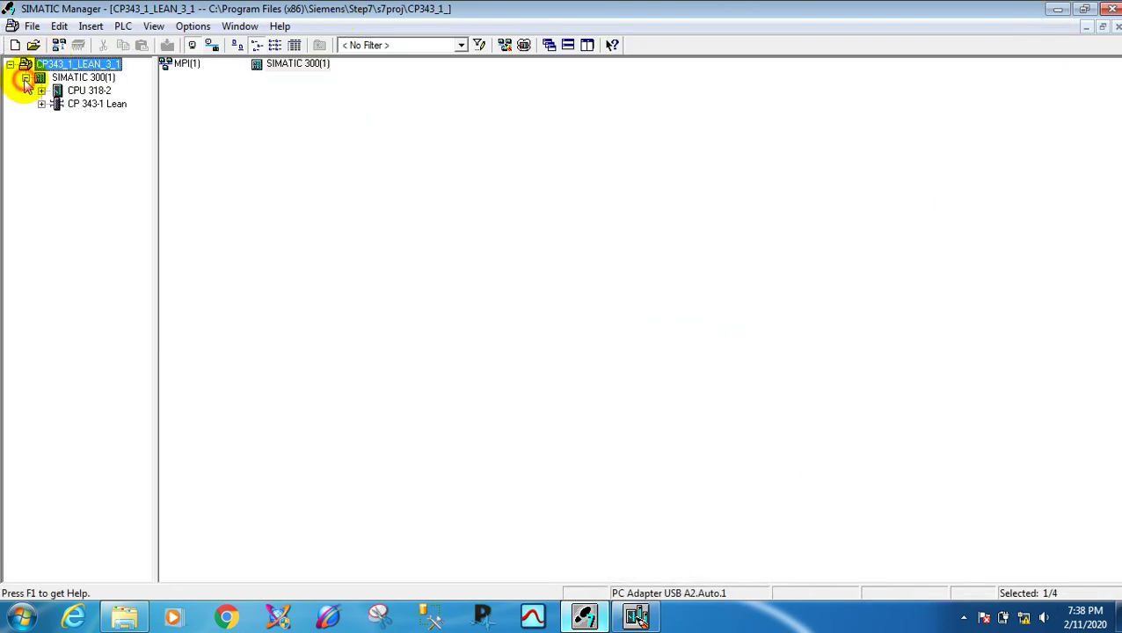
pyautogui.click(41, 91)
pyautogui.click(56, 103)
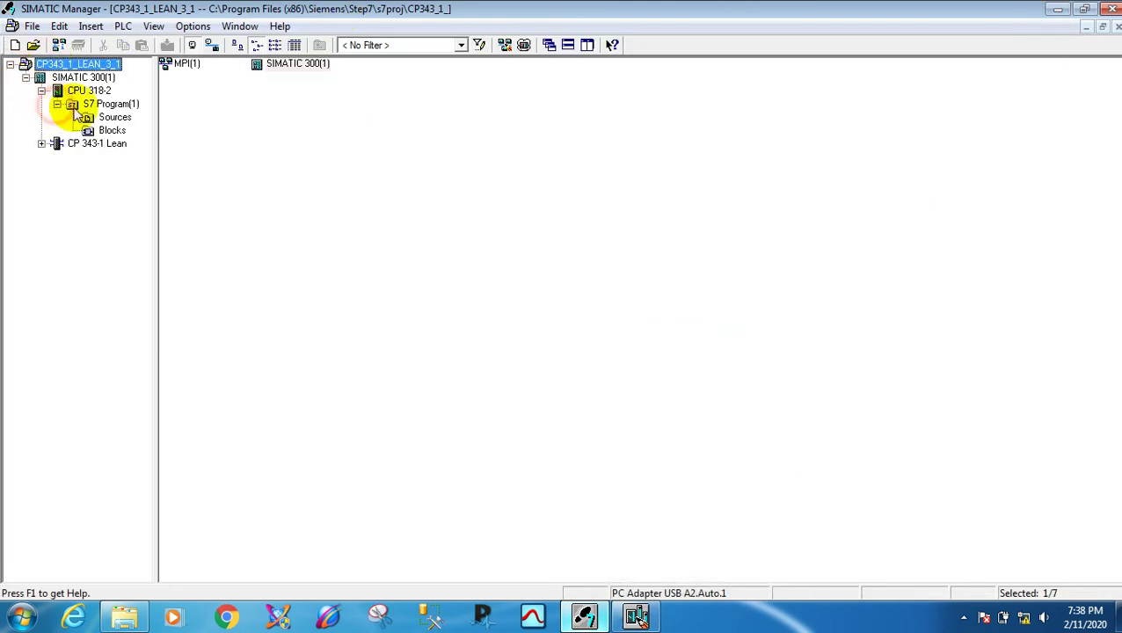
pyautogui.click(68, 78)
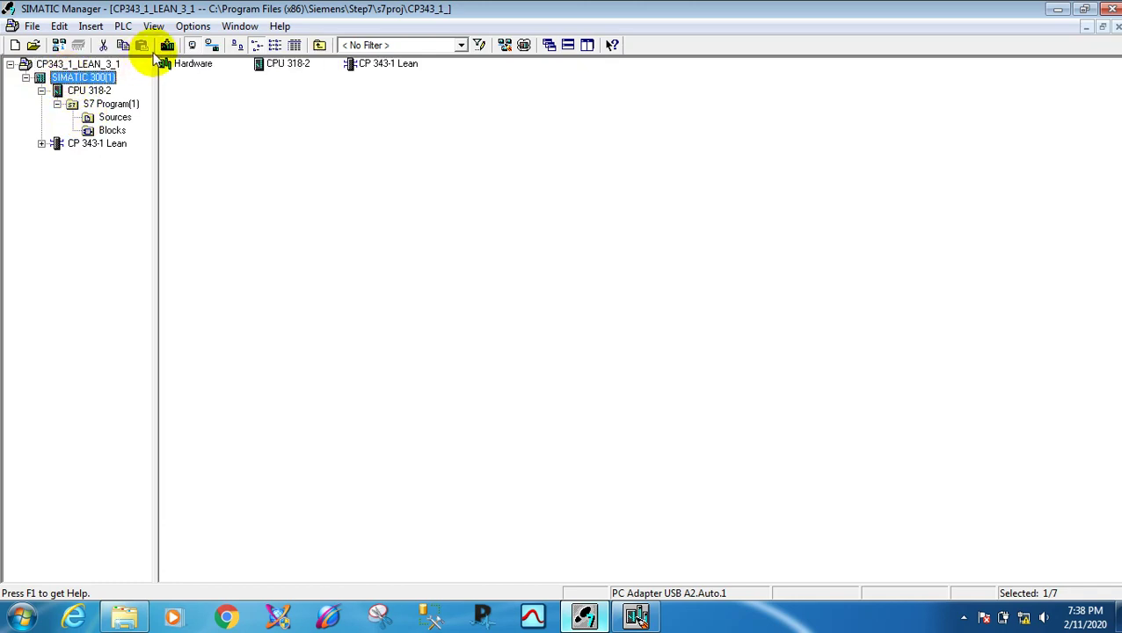
pyautogui.click(167, 45)
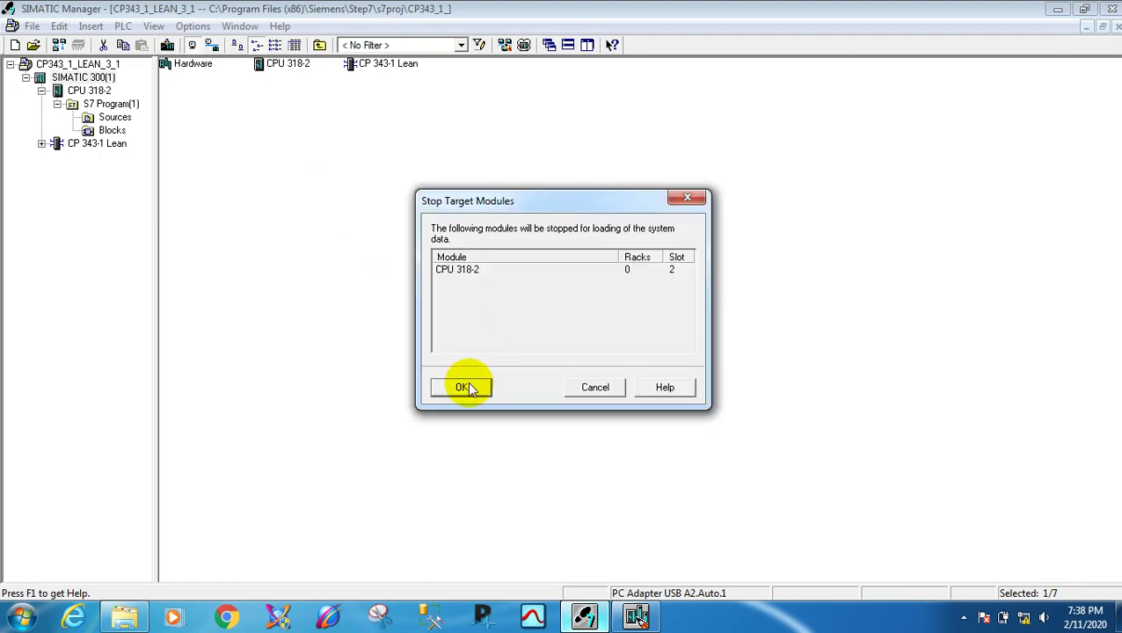
pyautogui.click(463, 387)
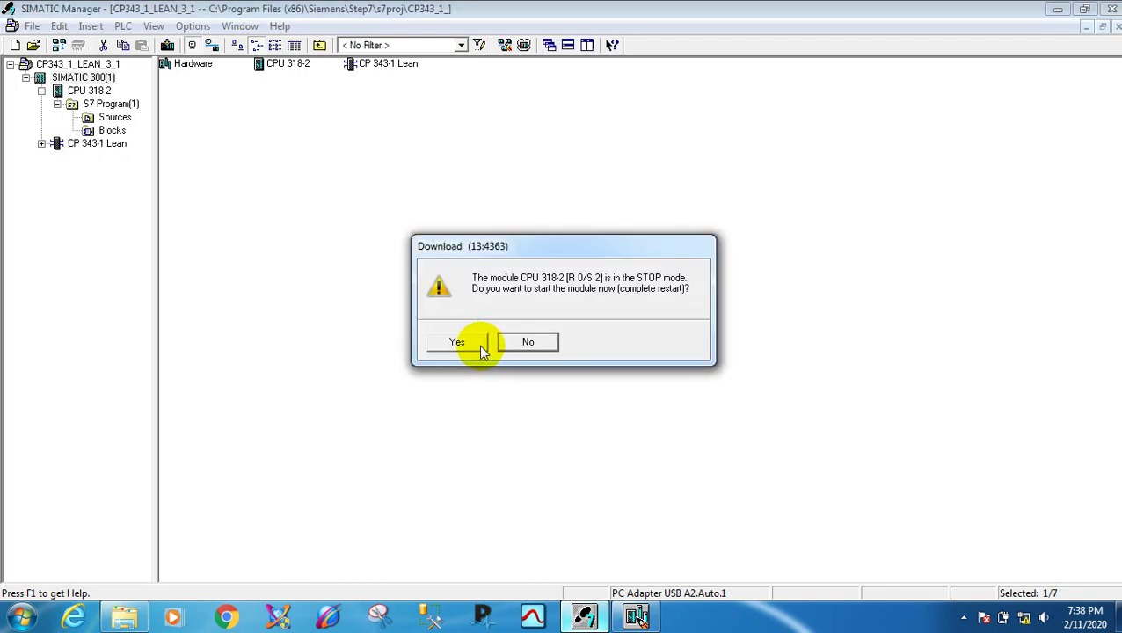
pyautogui.click(455, 342)
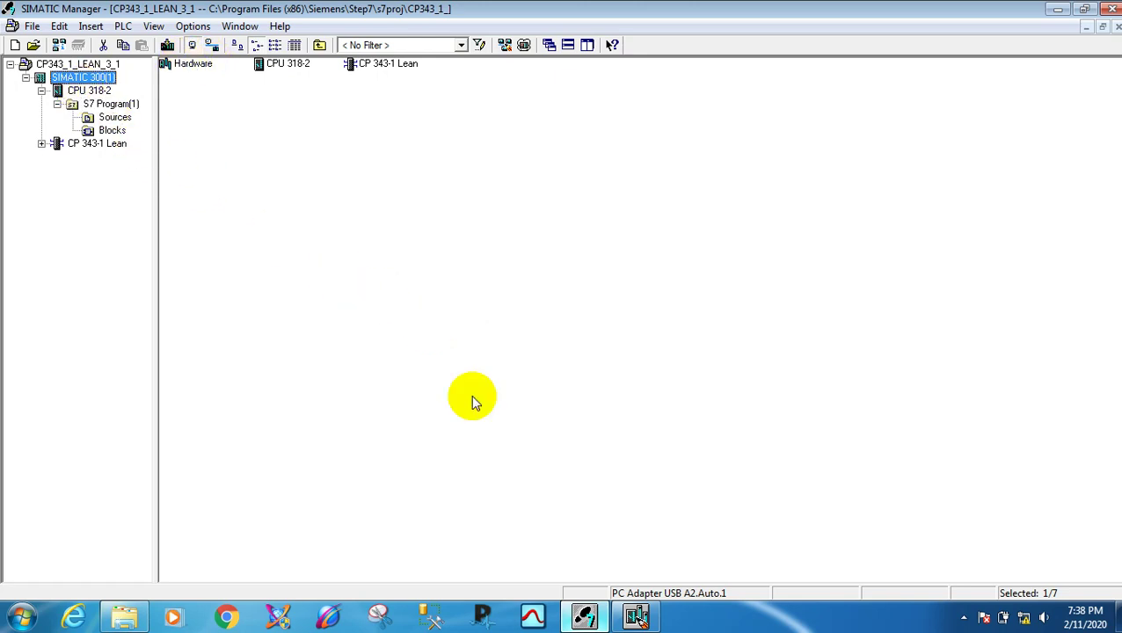
# - Return to HW Config, open the station online and display the module information of the CP 343-1 Lean in slot 7
pyautogui.click(639, 618)
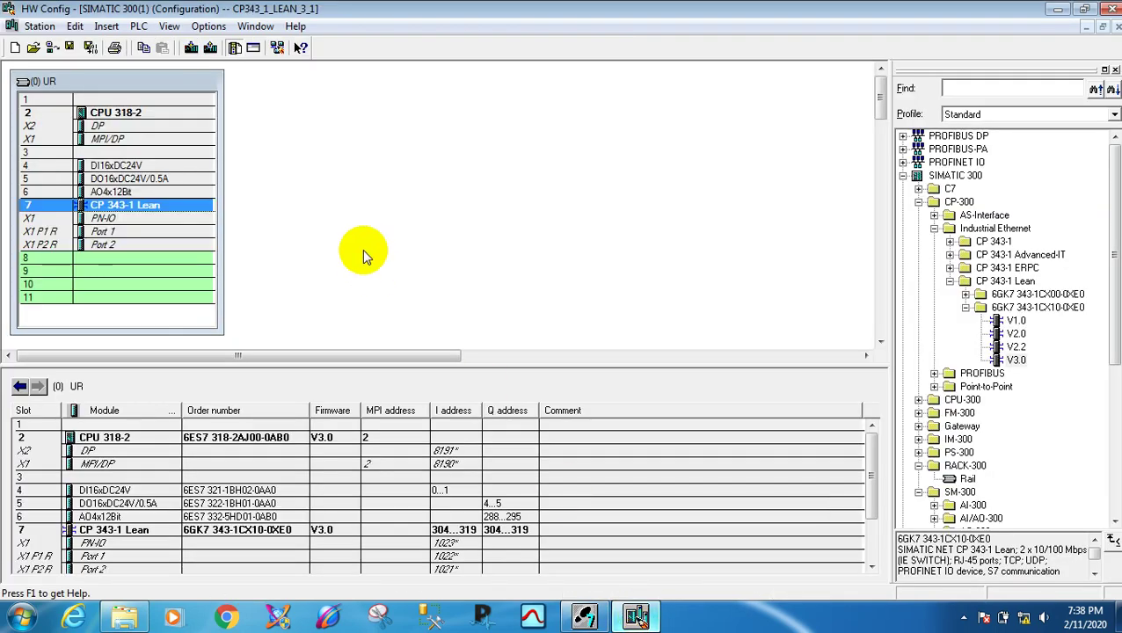
pyautogui.click(49, 48)
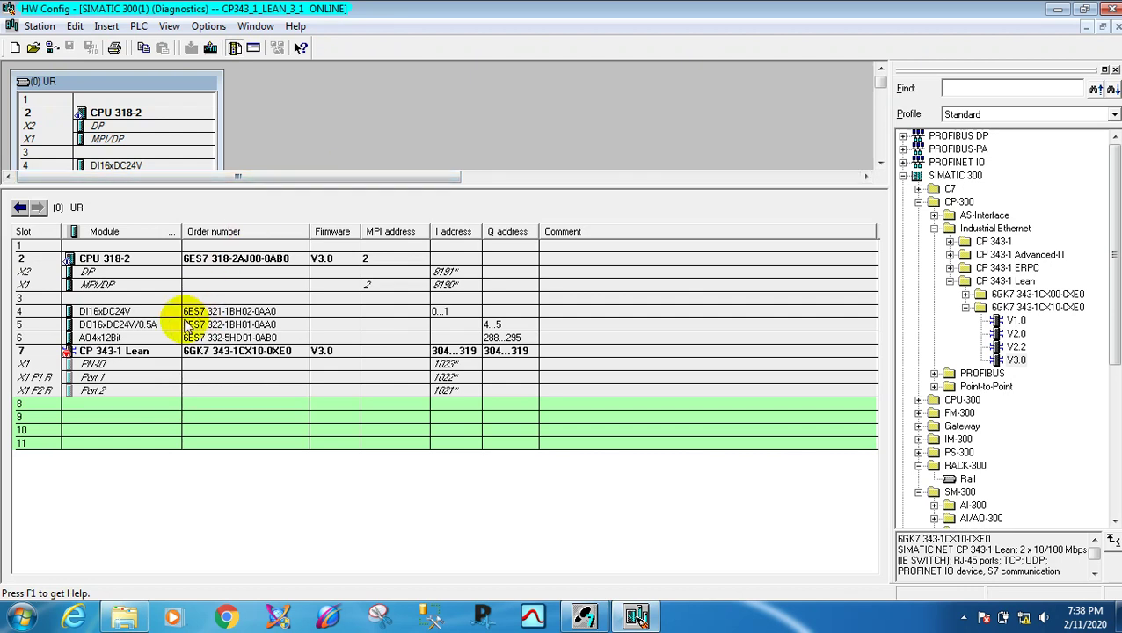
pyautogui.click(114, 351)
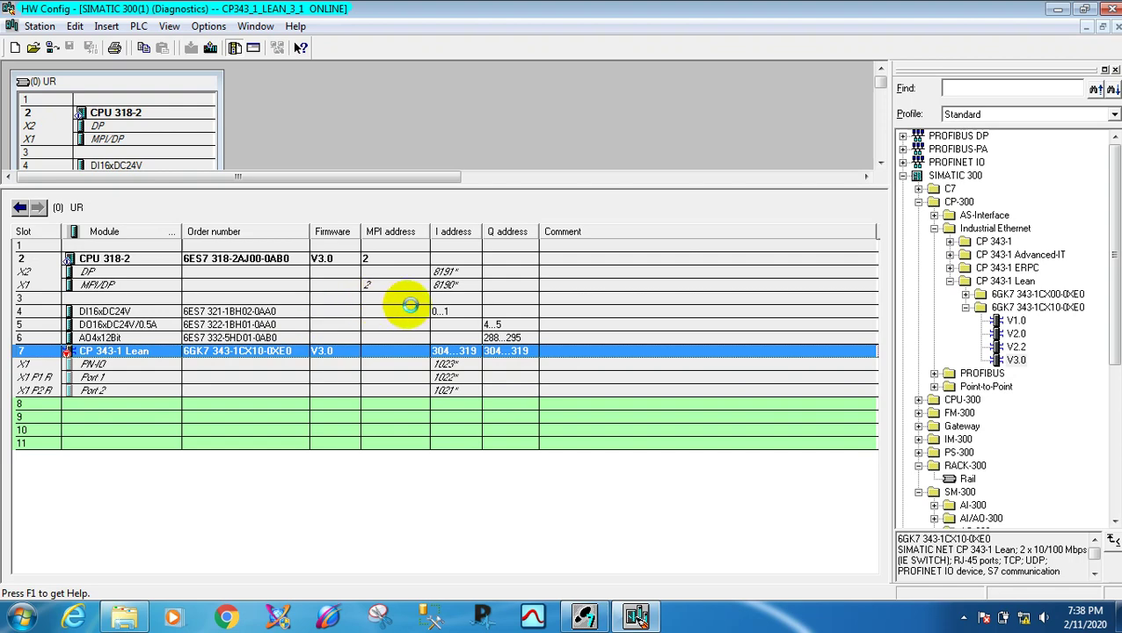
pyautogui.hotkey('ctrl', 'd')
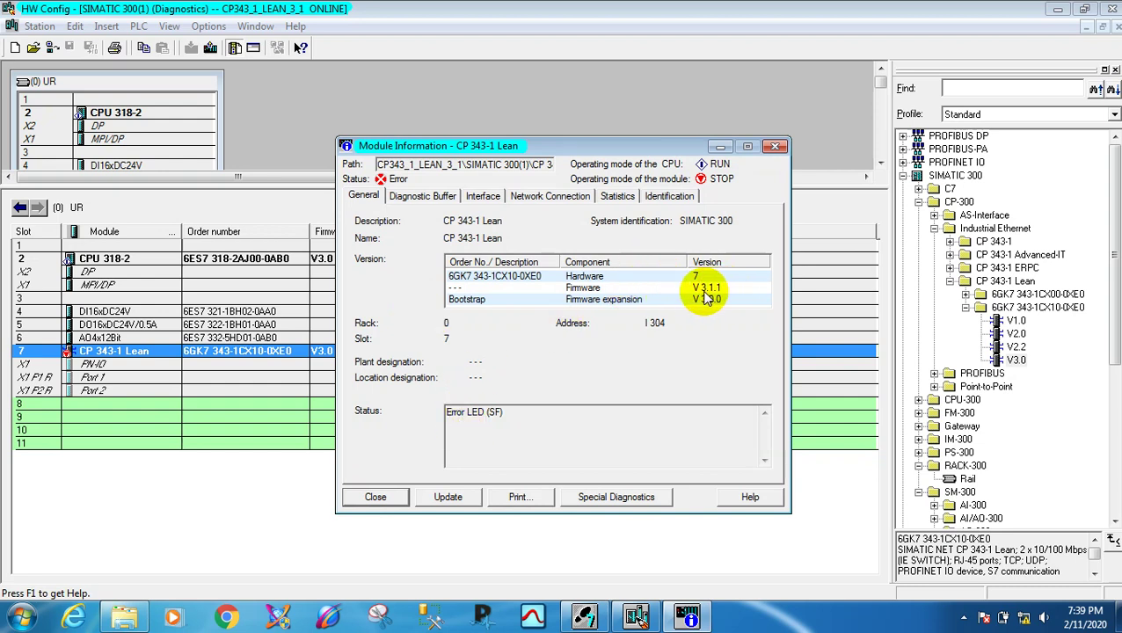
# - In Notepad, write "ACTUAL FIRMWARE VERSION OF CP IS V3.1" and "BUT WE CANNOT SELECT 3.1 SINCE THERE IS NO 3.1 ON THE HARWARE SELECTION"
pyautogui.click(19, 617)
pyautogui.write('NOTE')
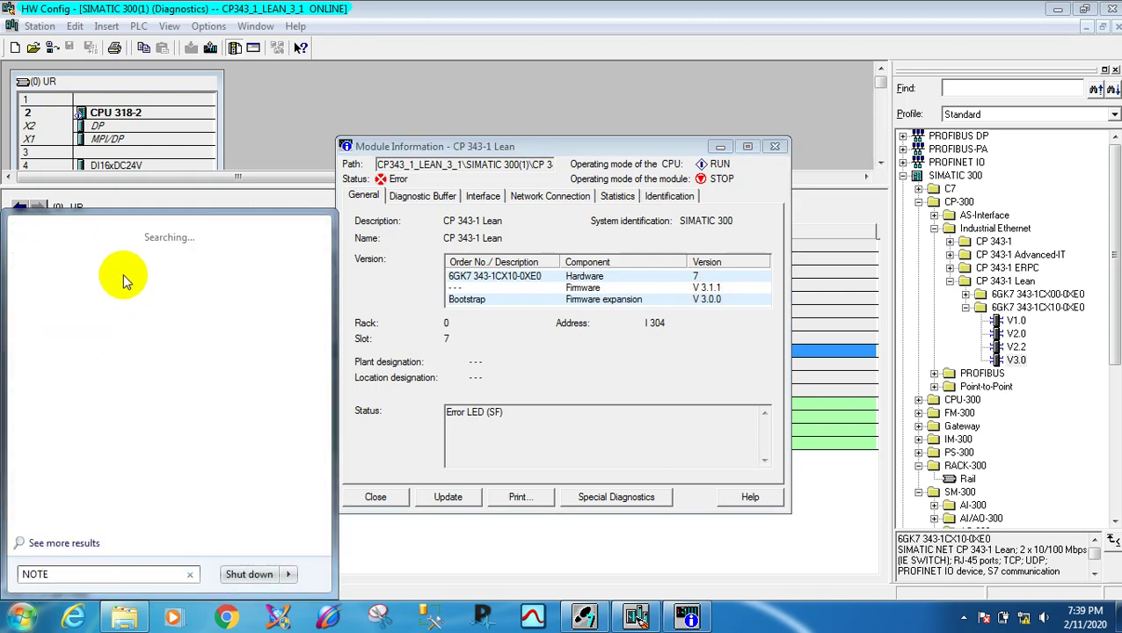
pyautogui.click(58, 255)
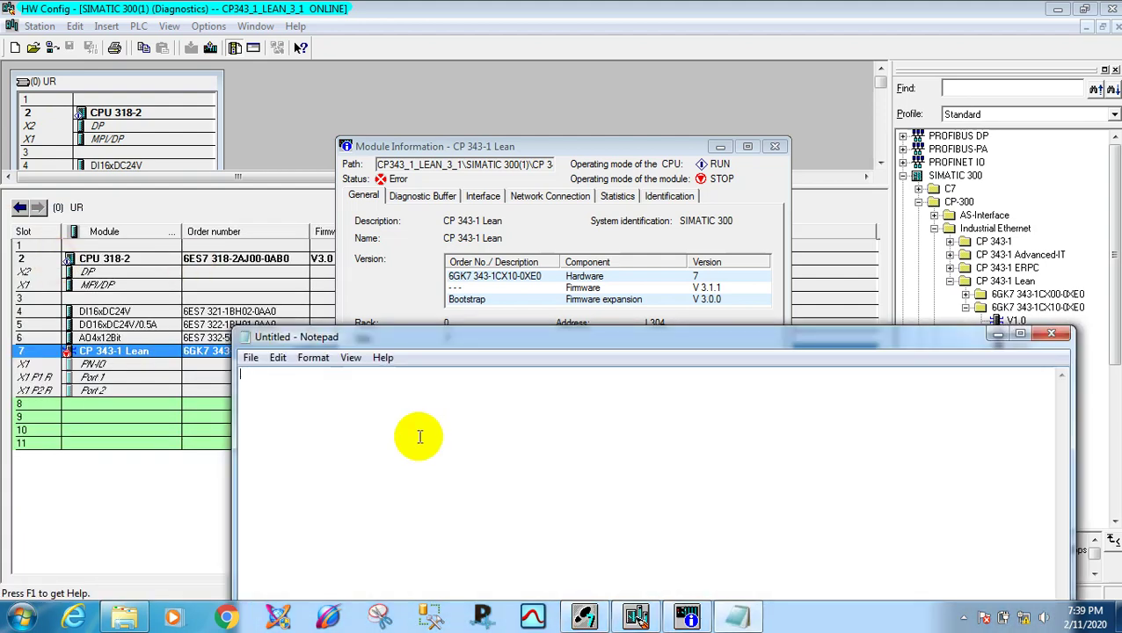
pyautogui.write('ACTUAL')
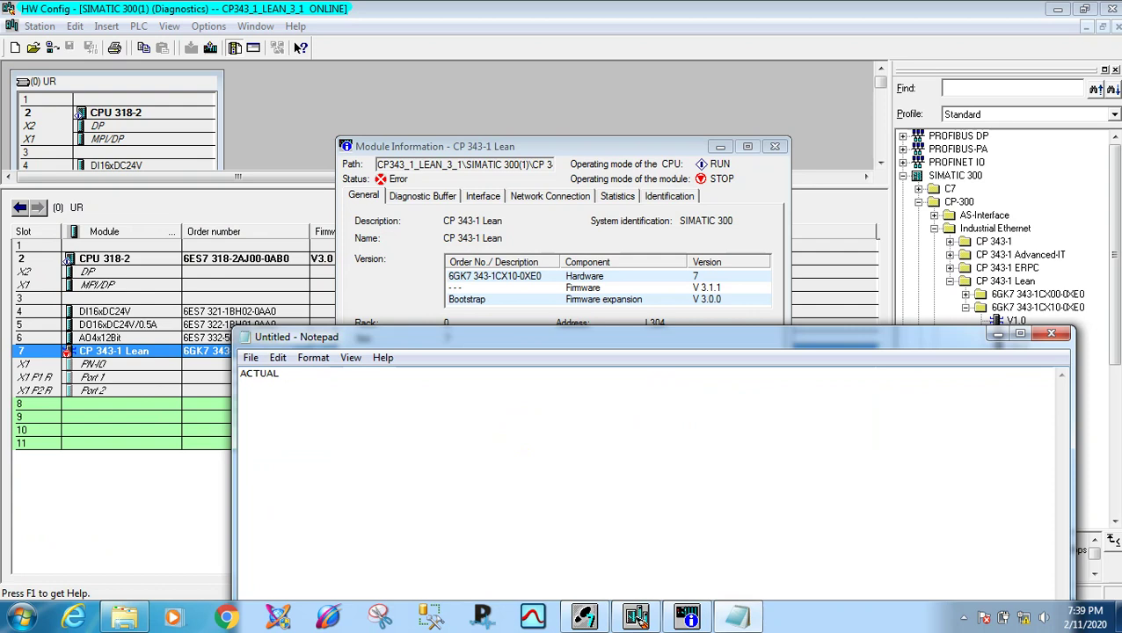
pyautogui.write(' FIRMWARE VERSION OF CP IS V3.1')
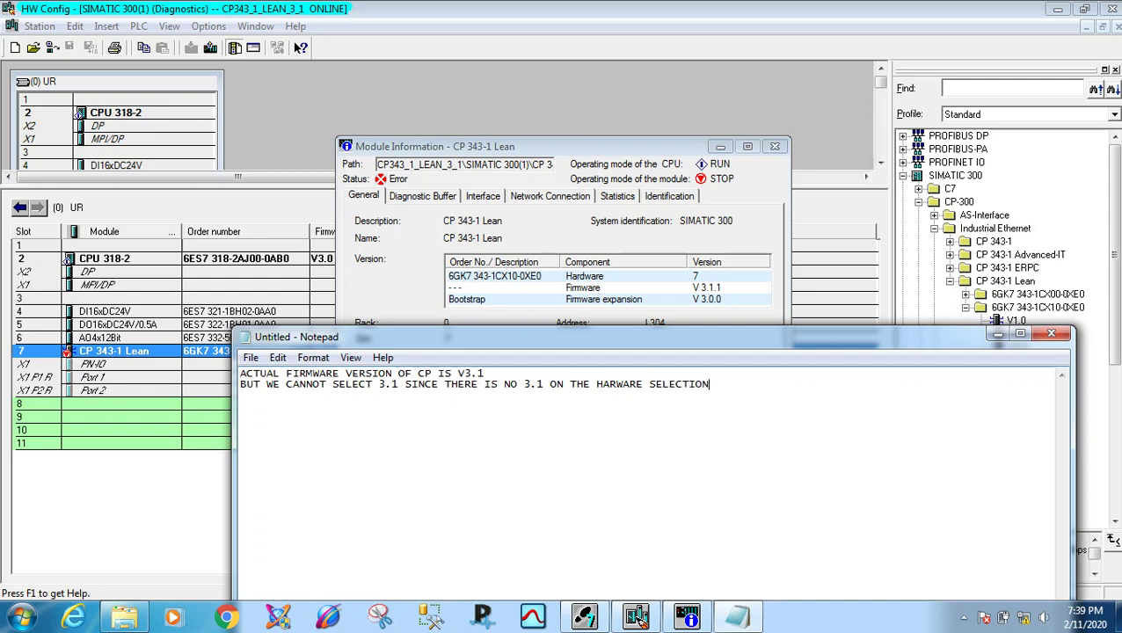
# - Compare the CP 343-1 Lean's firmware version in its module information with the catalog versions offered under 6GK7 343-1CX10-0XE0
pyautogui.click(583, 263)
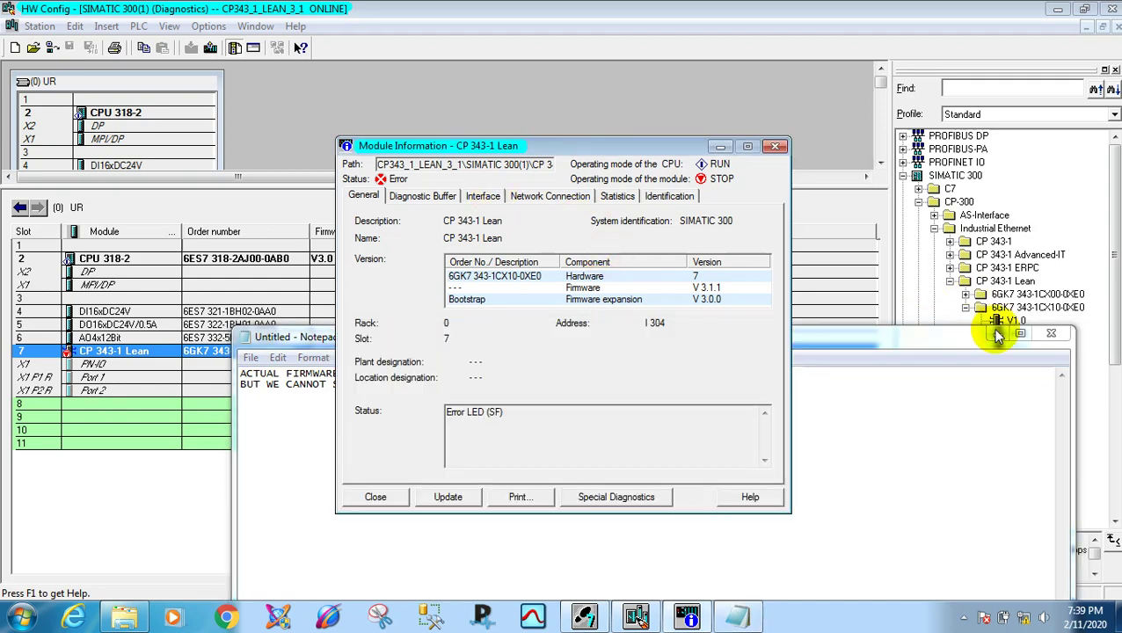
pyautogui.click(996, 334)
pyautogui.click(1016, 361)
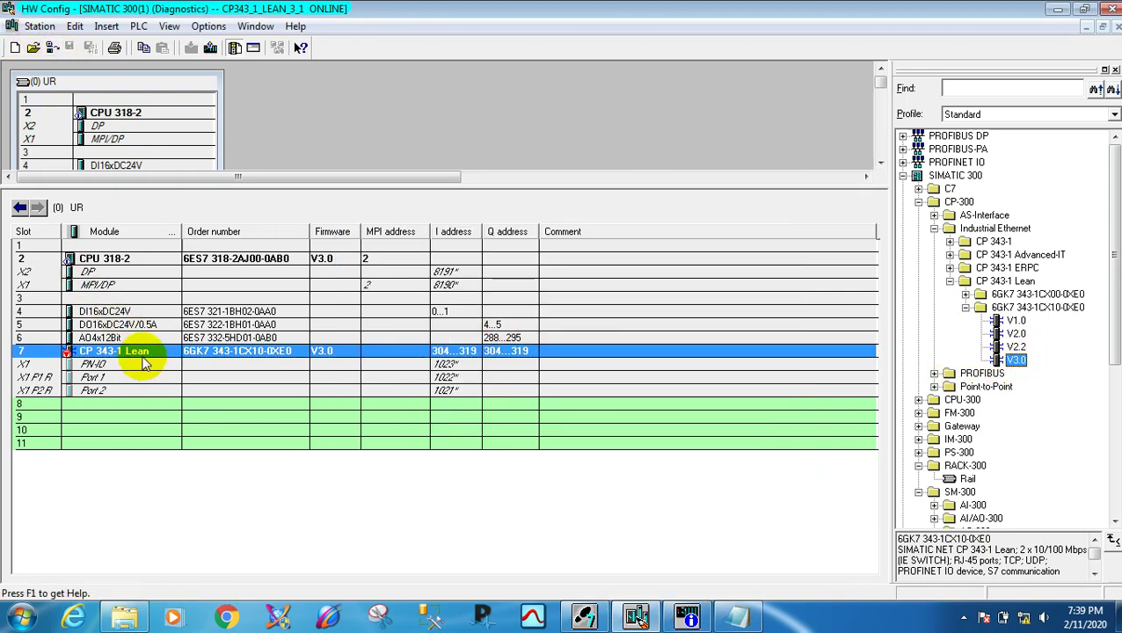
pyautogui.click(684, 614)
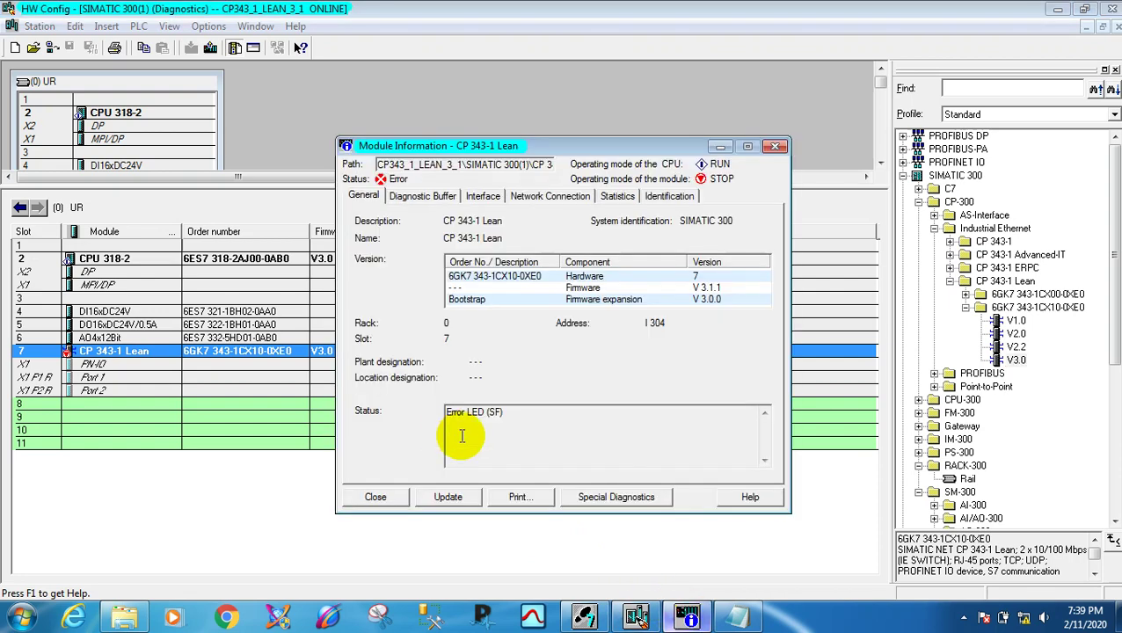
# - Check the CP 343-1 Lean's Industrial Ethernet address and port settings in the special diagnostics, and close the diagnostics and module information
pyautogui.click(626, 499)
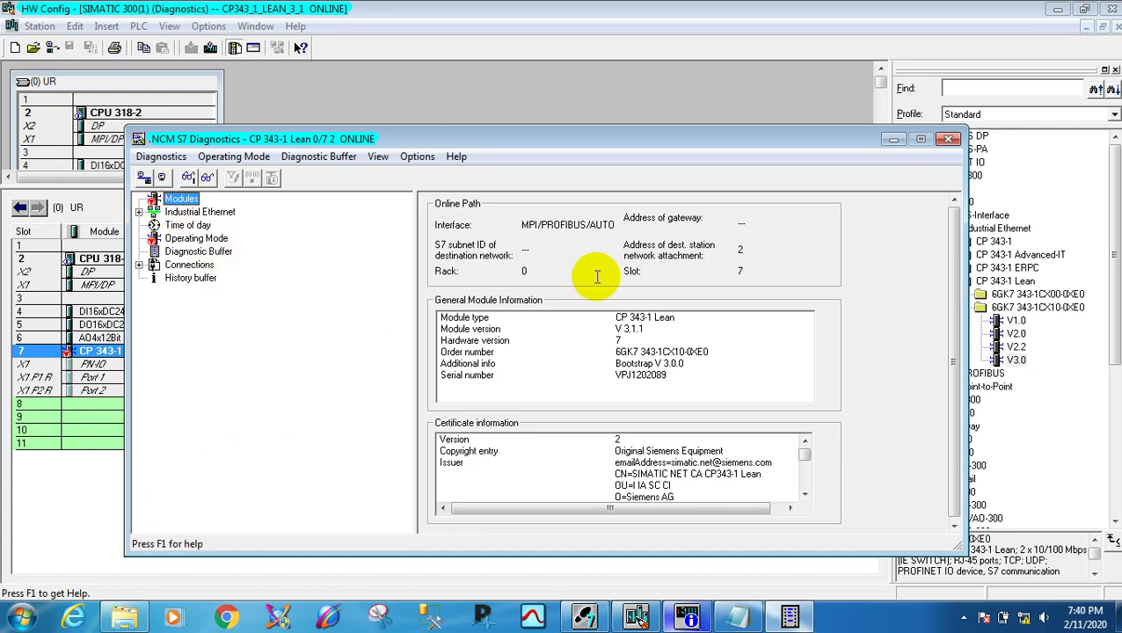
pyautogui.click(139, 212)
pyautogui.click(195, 212)
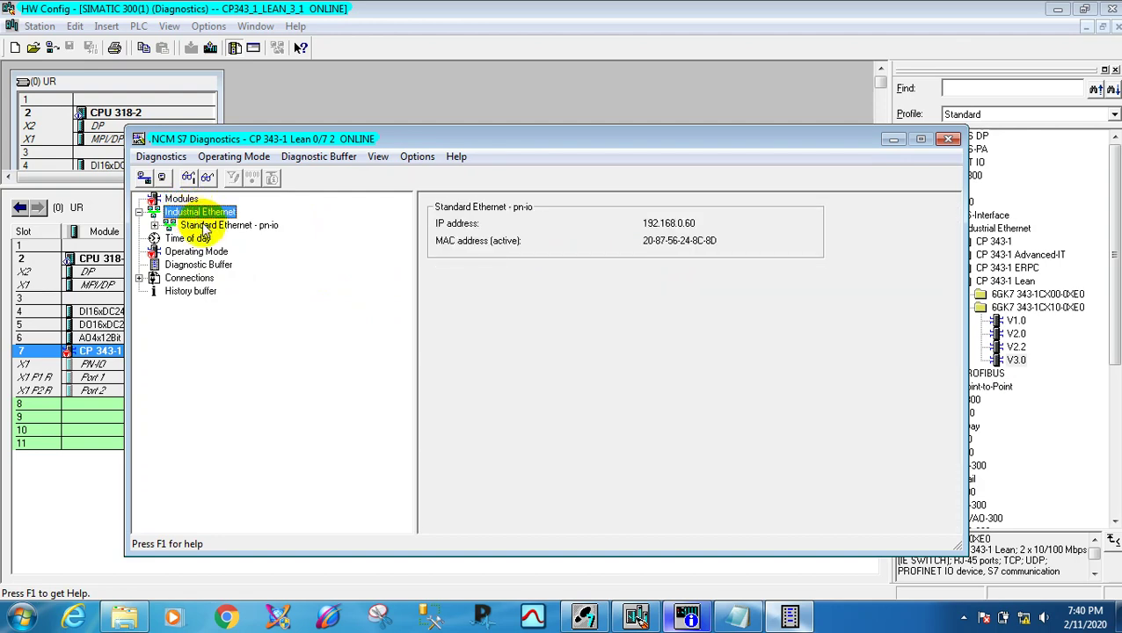
pyautogui.doubleClick(202, 226)
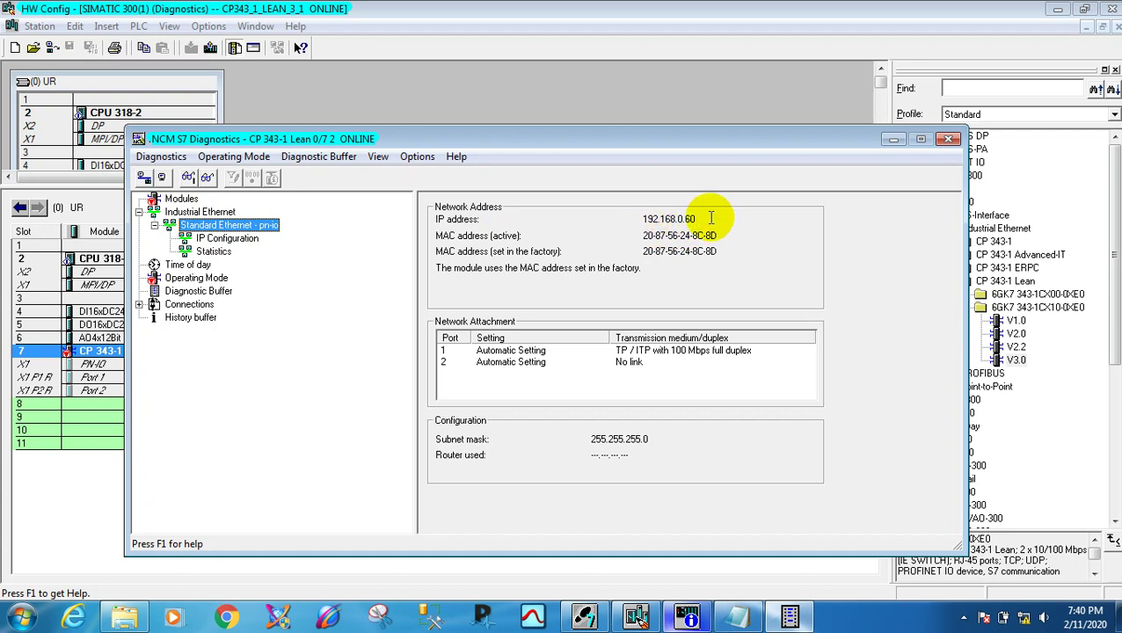
pyautogui.moveTo(710, 219); pyautogui.dragTo(637, 221)
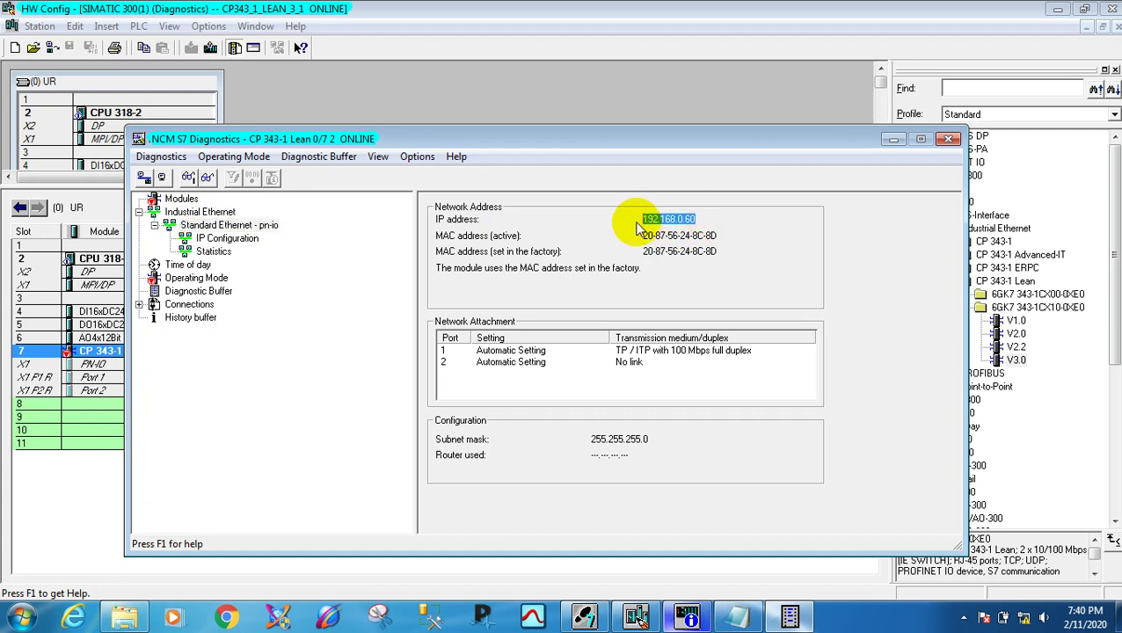
pyautogui.click(220, 243)
pyautogui.click(199, 212)
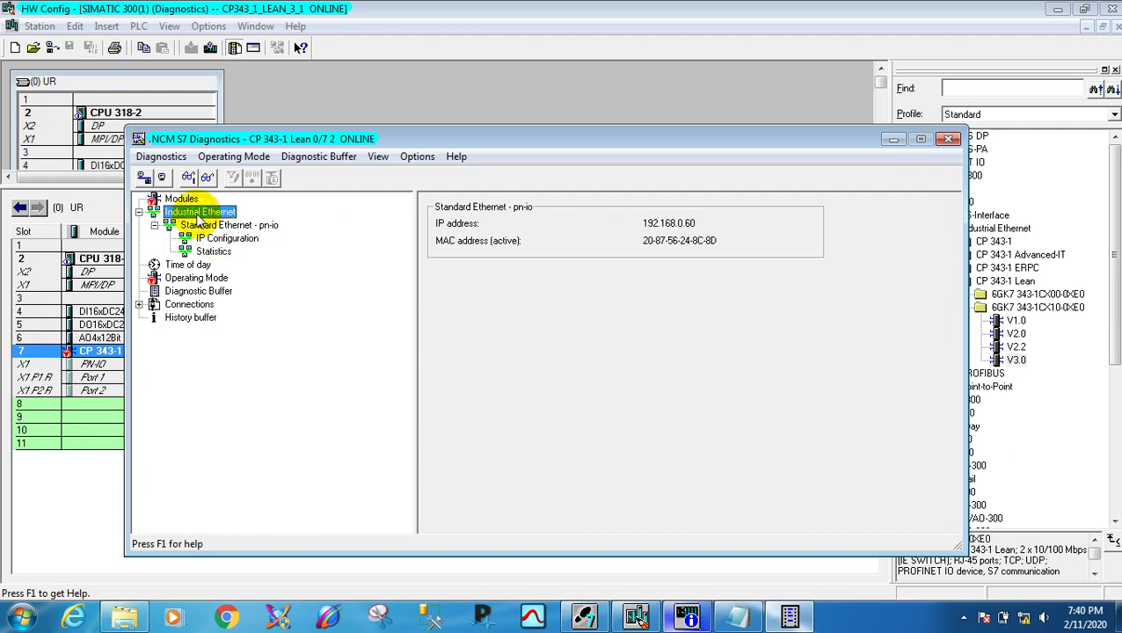
pyautogui.click(948, 139)
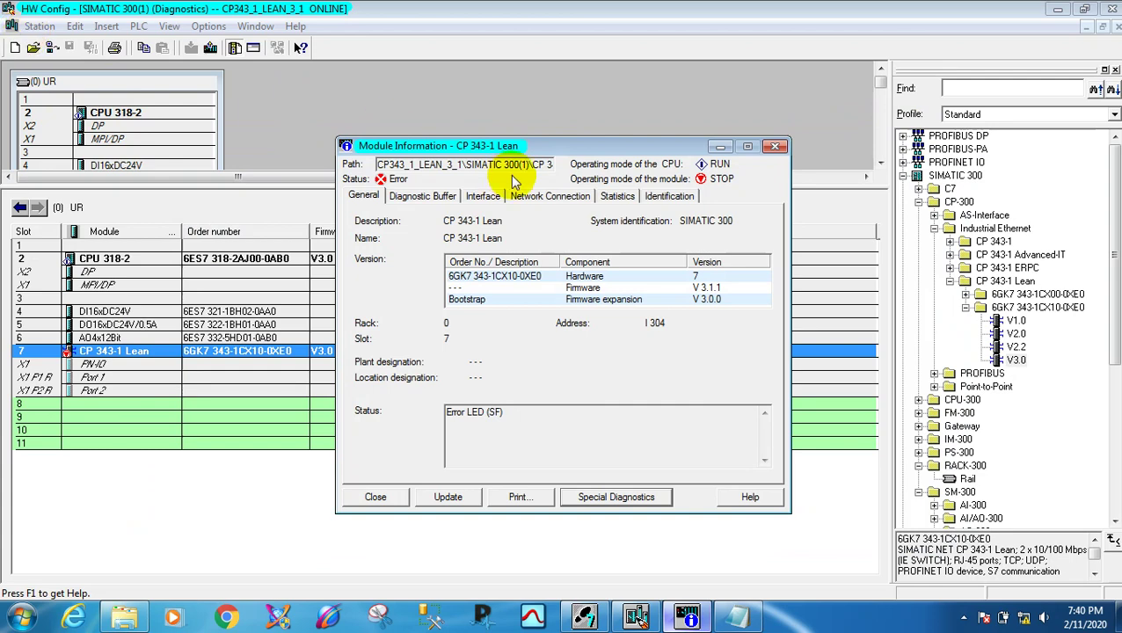
pyautogui.click(774, 149)
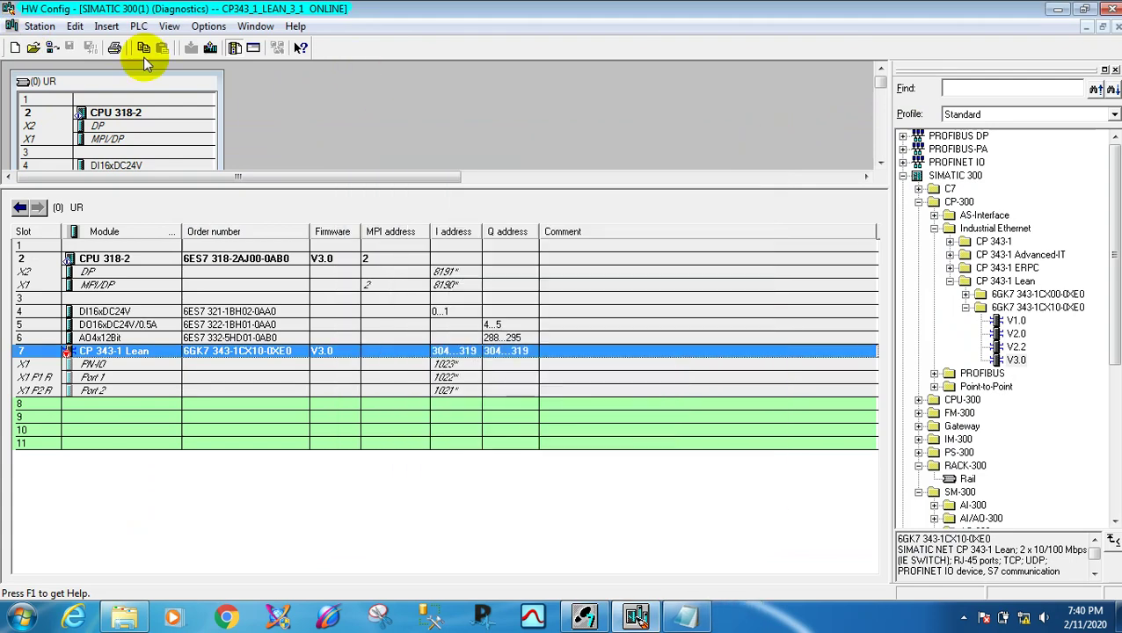
# - Switch the station back offline and create the new Industrial Ethernet subnet Ethernet(1) for the CP 343-1 Lean's PN-IO interface
pyautogui.click(51, 48)
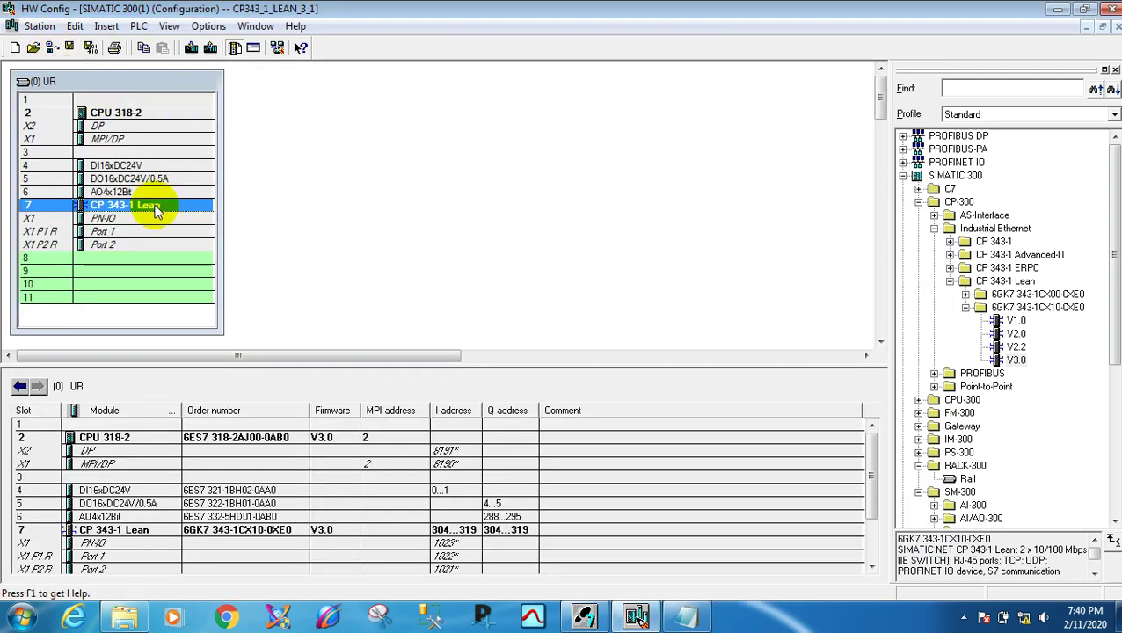
pyautogui.click(128, 219)
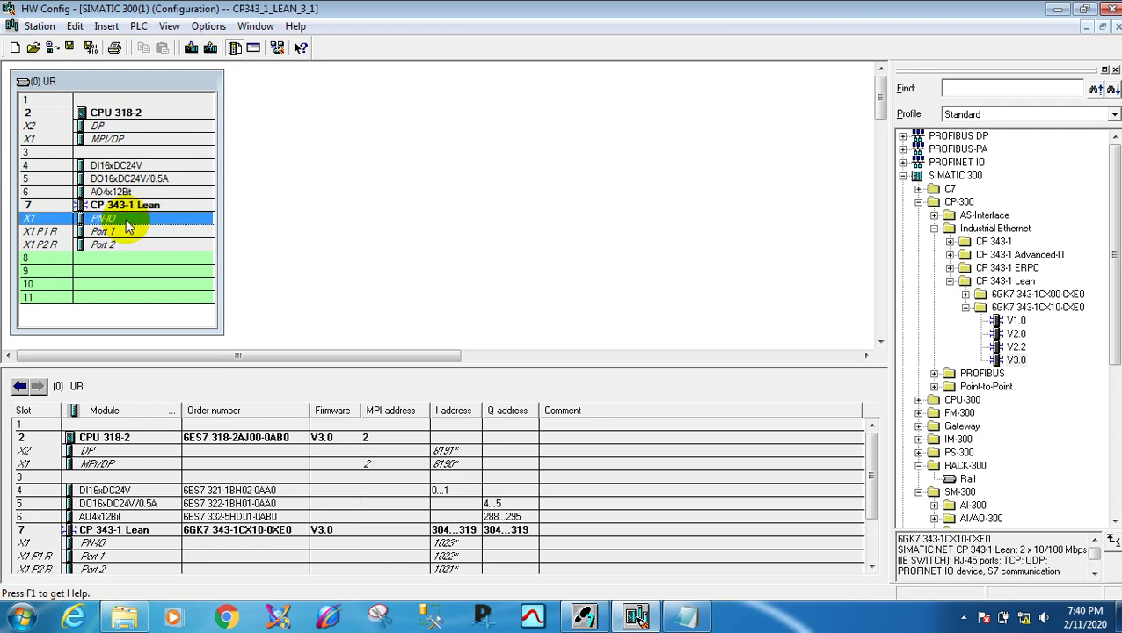
pyautogui.doubleClick(127, 225)
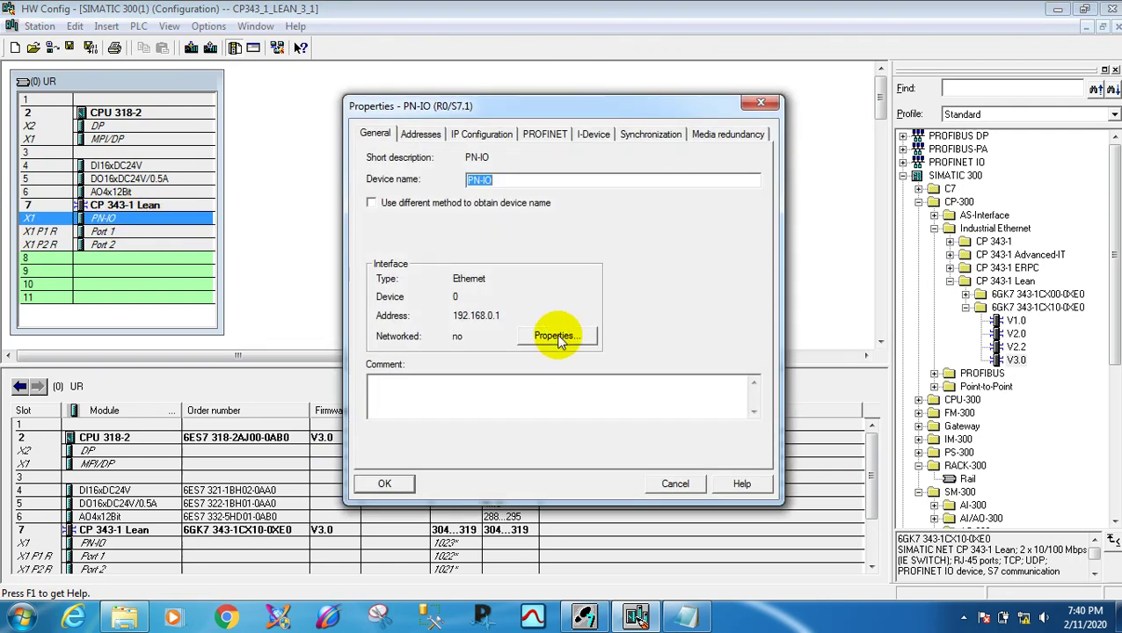
pyautogui.click(556, 337)
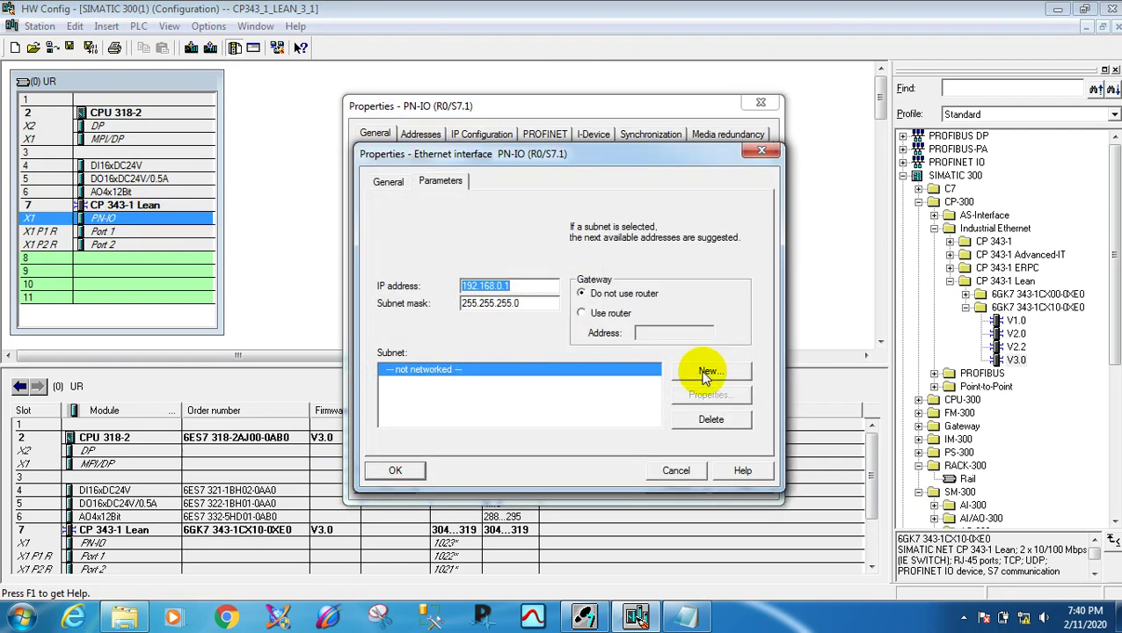
pyautogui.click(706, 372)
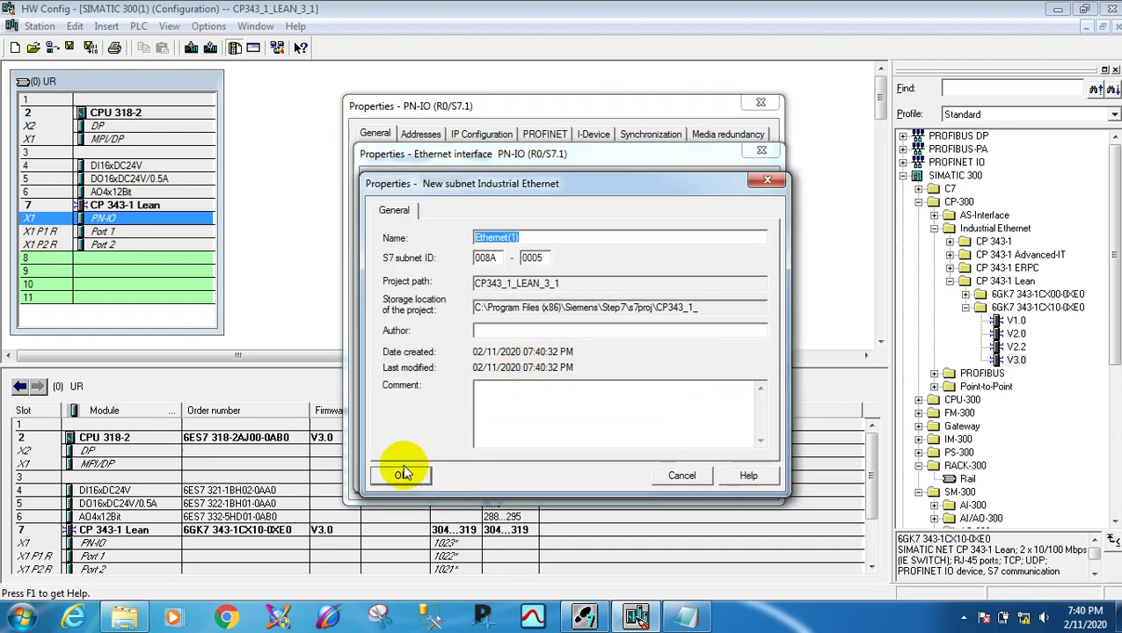
pyautogui.click(399, 476)
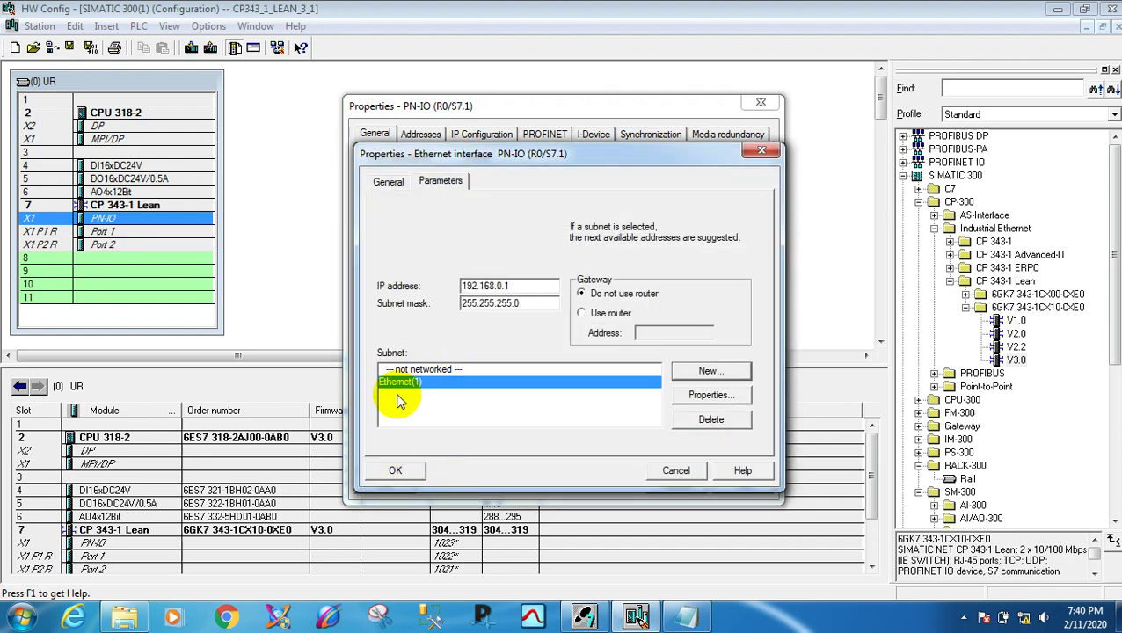
# - Switch to Notepad, move its window lower on the screen, and add the line "ADD NEW NETWORK!" to the notes
pyautogui.click(684, 615)
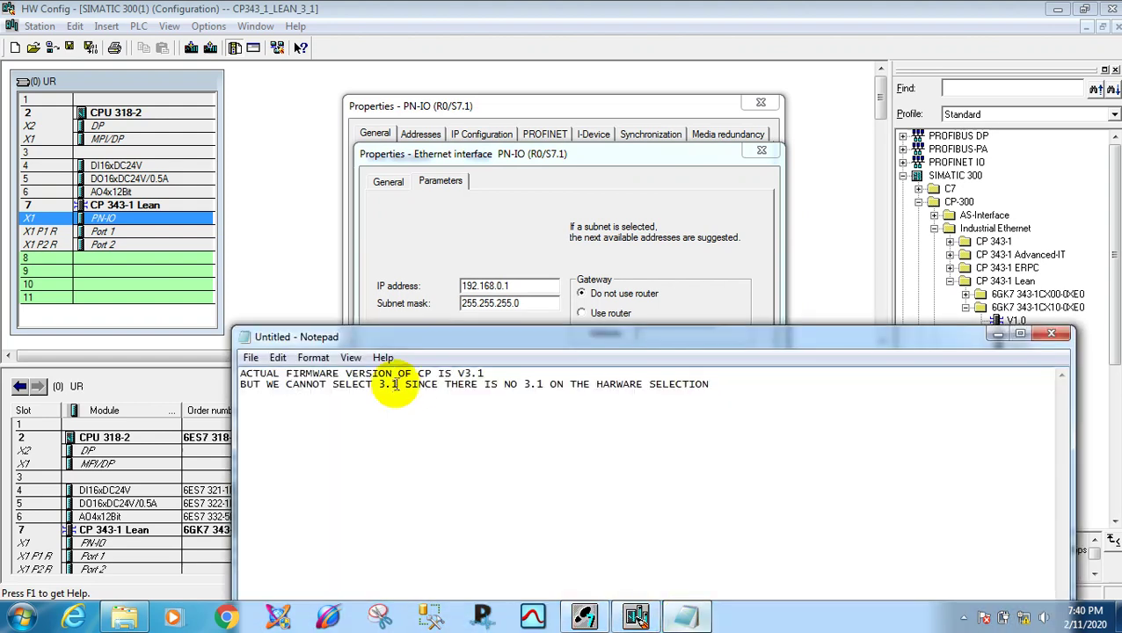
pyautogui.moveTo(541, 346); pyautogui.dragTo(517, 452)
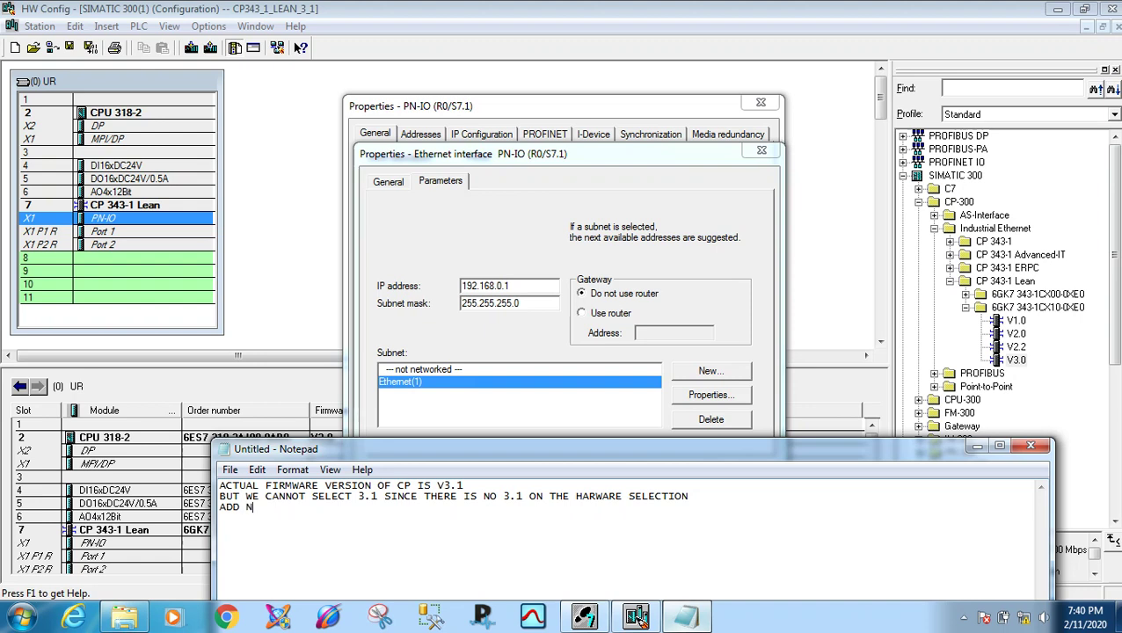
pyautogui.write('NETWOR')
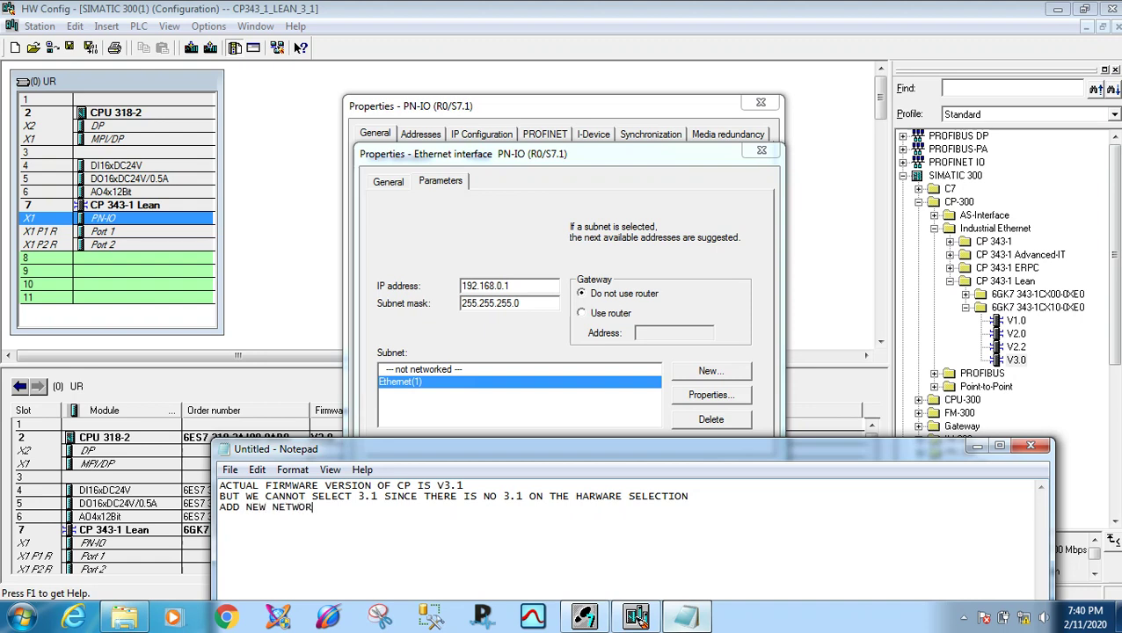
pyautogui.write('K!')
# - Accept Ethernet(1) as the subnet of the CP 343-1 Lean's PN-IO interface, then save and compile the station
pyautogui.click(594, 401)
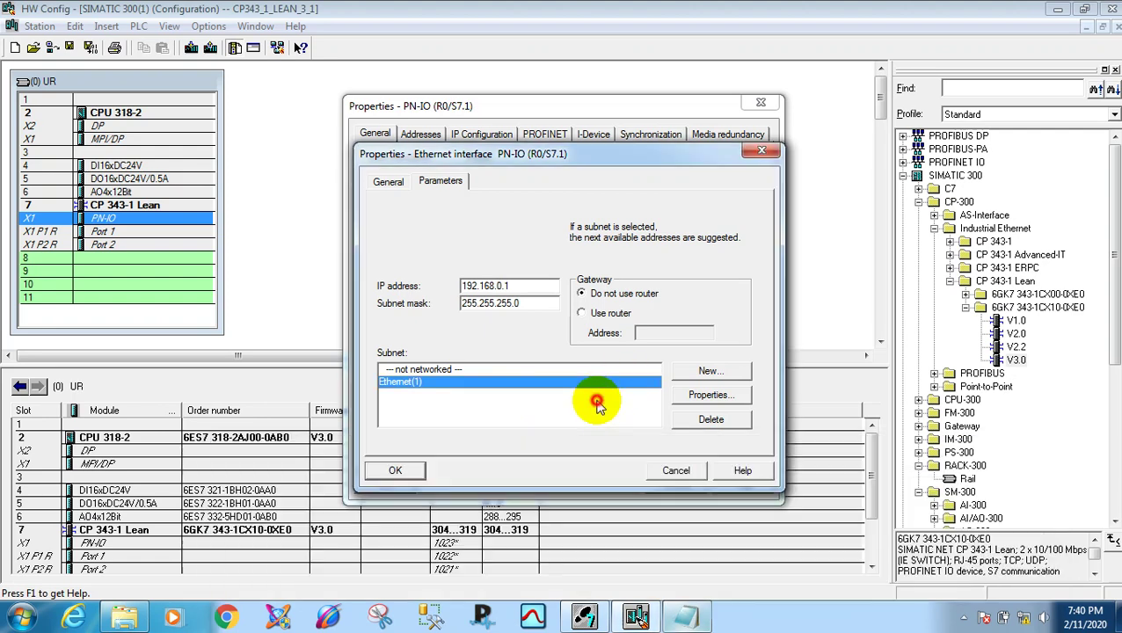
pyautogui.click(419, 465)
pyautogui.click(369, 482)
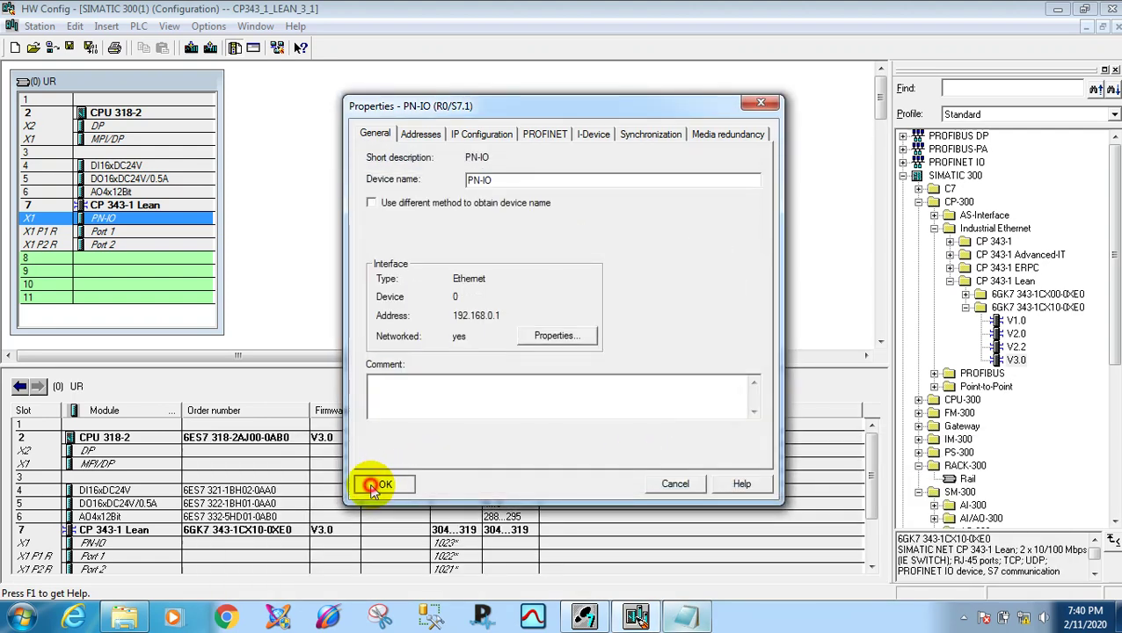
pyautogui.click(90, 47)
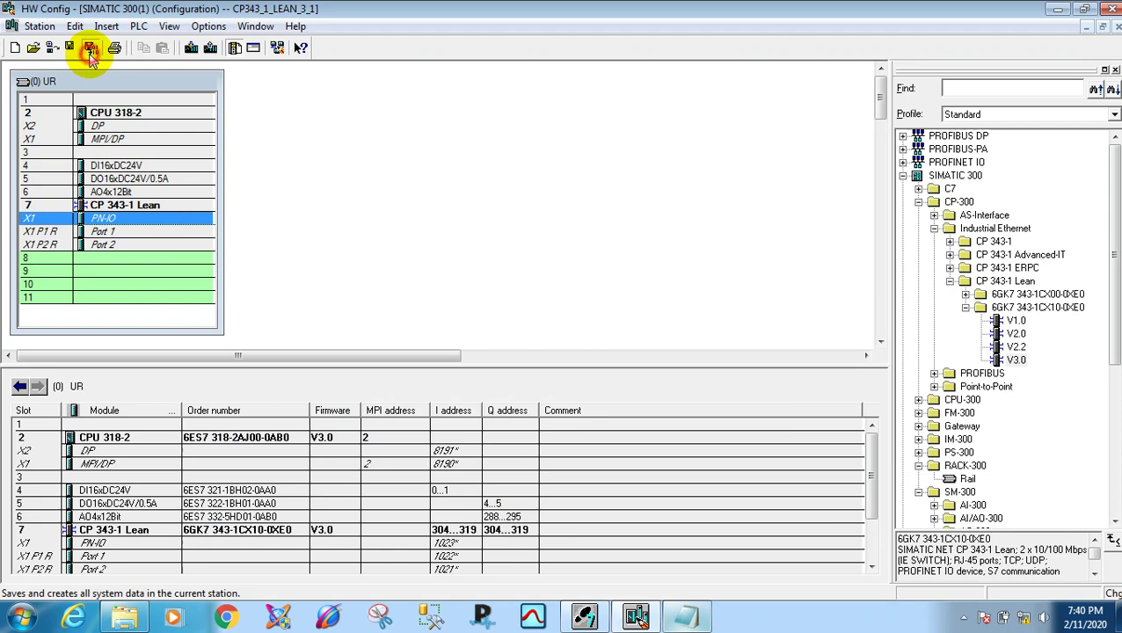
pyautogui.click(456, 349)
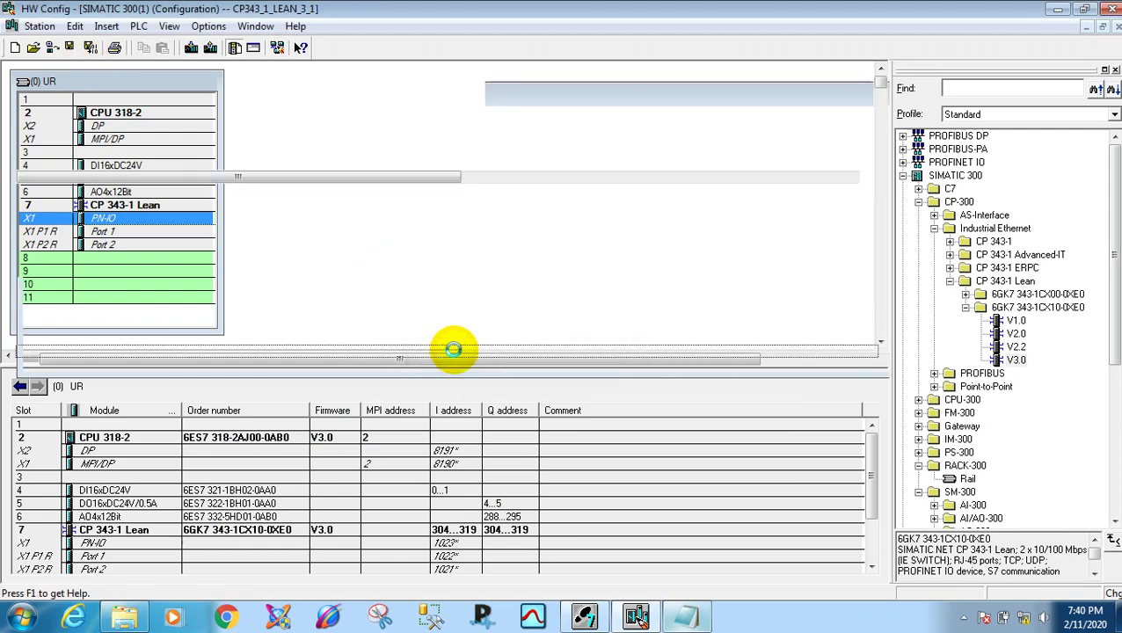
# - In SIMATIC Manager, download the SIMATIC 300(1) station to the CPU 318-2 and restart the CPU
pyautogui.click(589, 620)
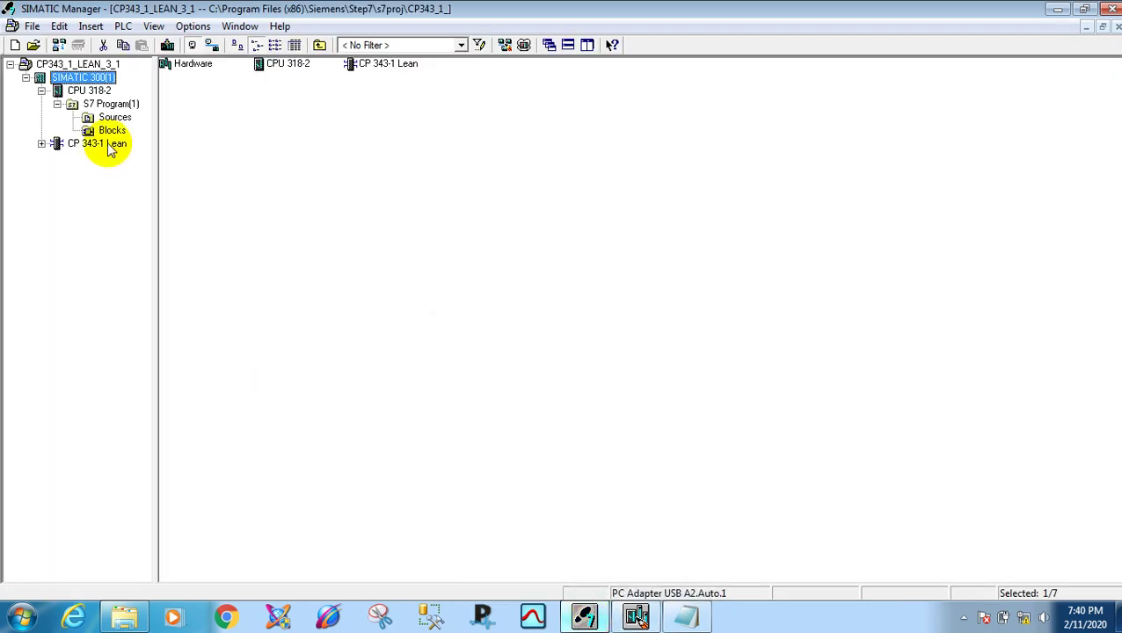
pyautogui.click(168, 45)
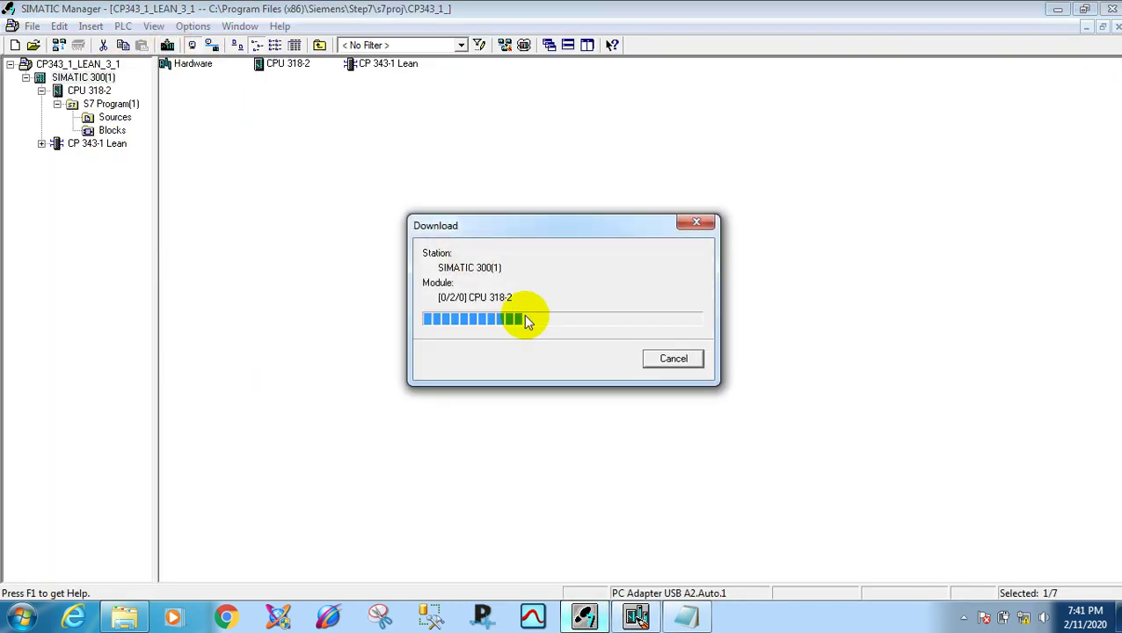
pyautogui.click(462, 389)
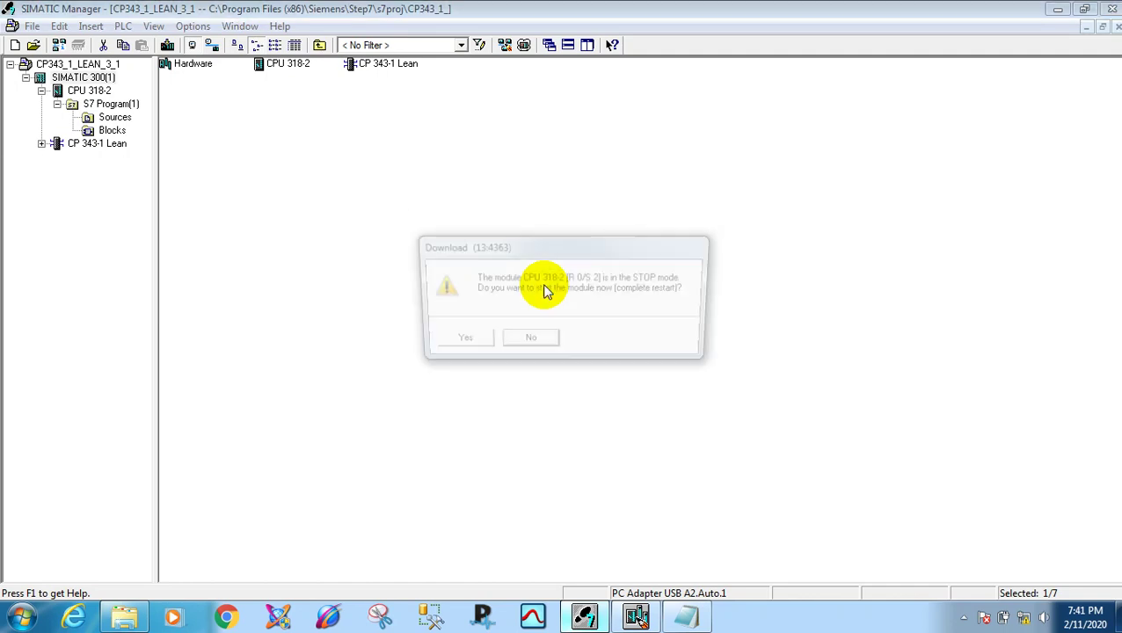
pyautogui.click(466, 340)
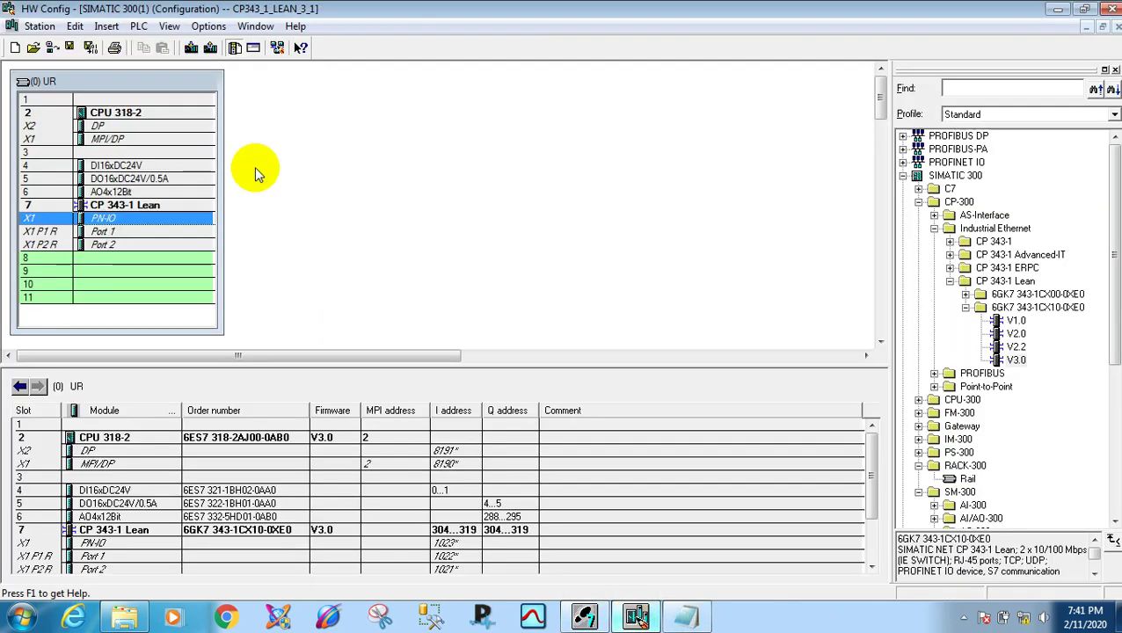
# - In HW Config, open the station online and check the CP 343-1 Lean's status in its module information
pyautogui.click(55, 47)
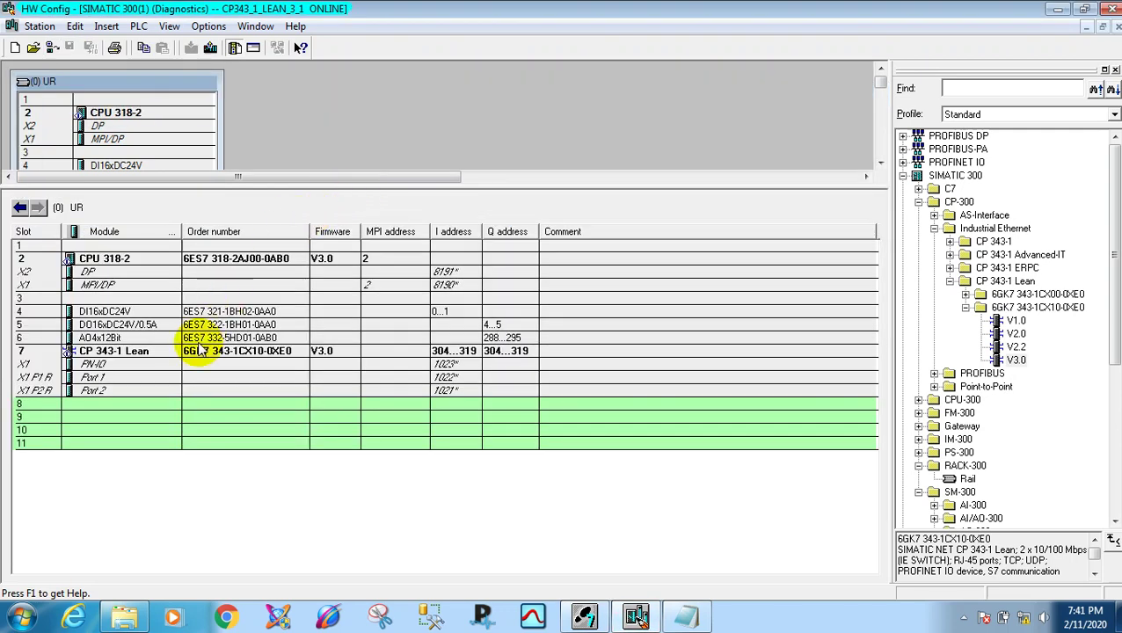
pyautogui.click(105, 352)
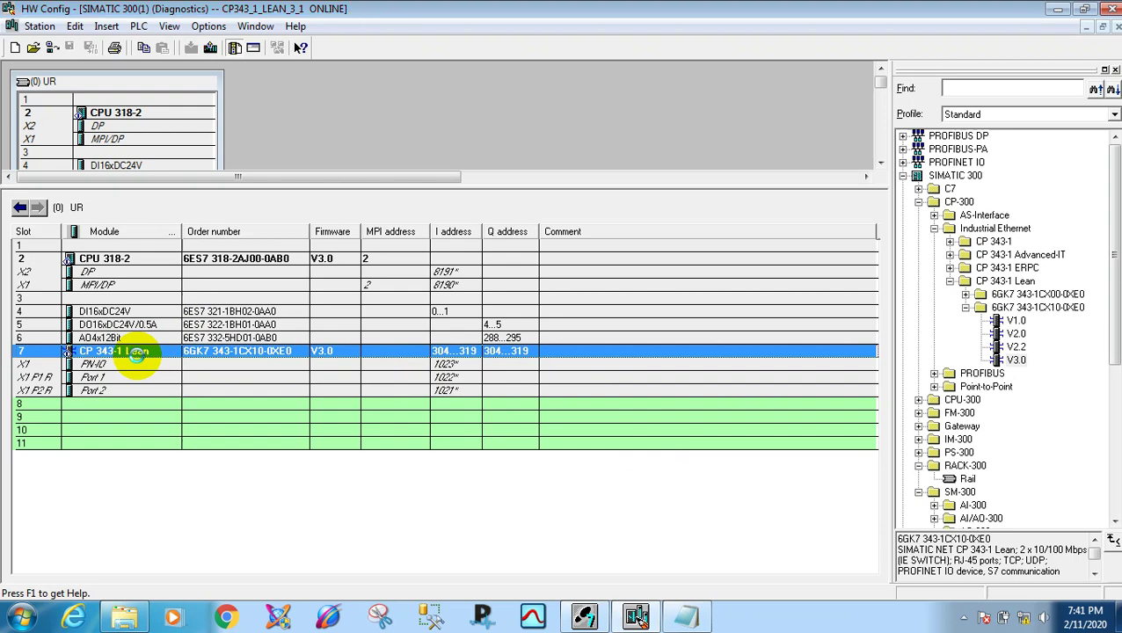
pyautogui.doubleClick(137, 351)
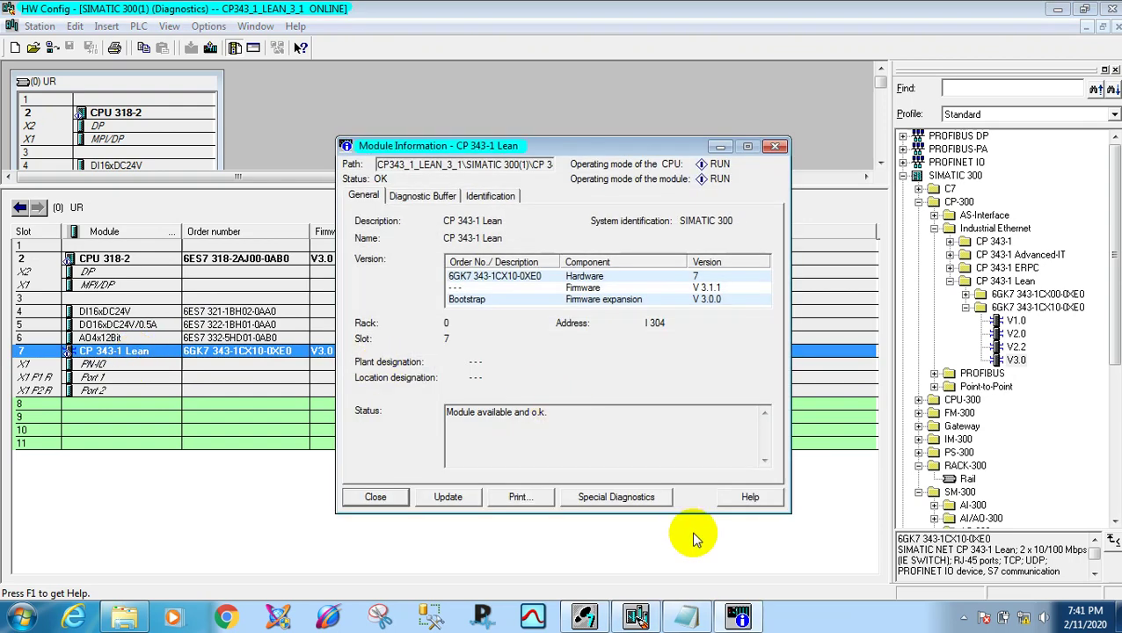
# - Add the line "PROBLEM SOLVE" to the notes in Notepad
pyautogui.click(692, 617)
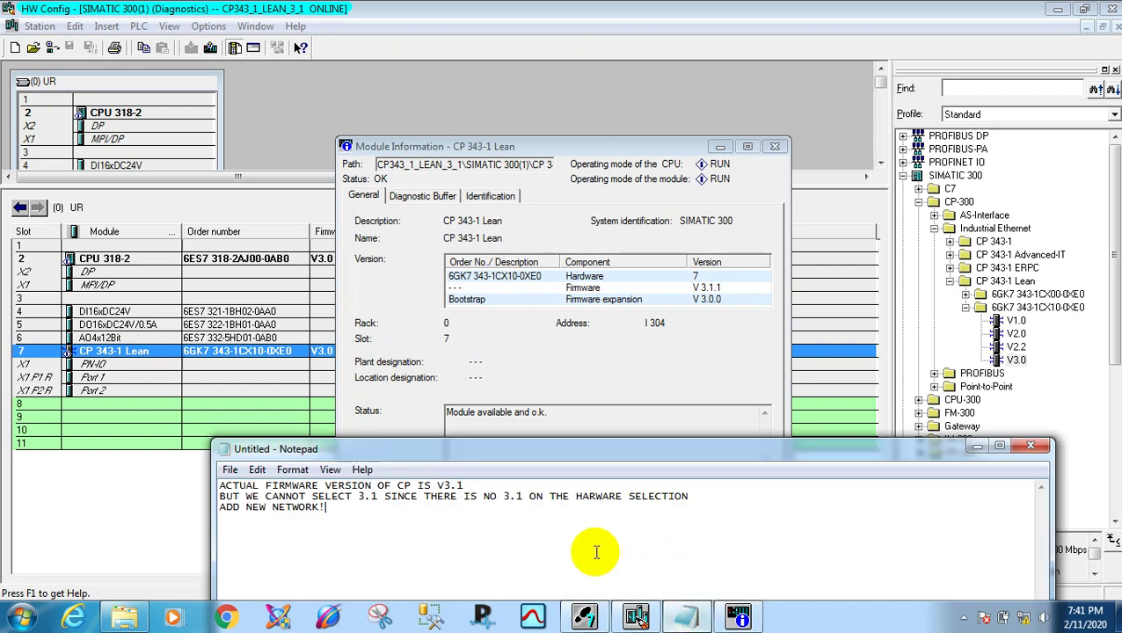
pyautogui.press('Return')
pyautogui.write('PROB')
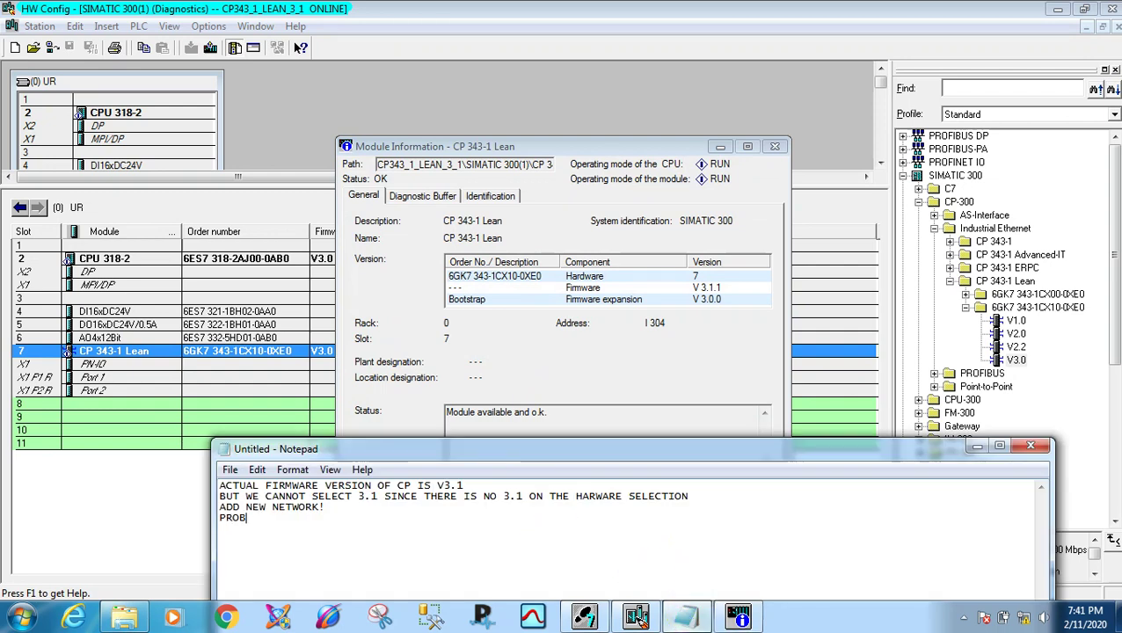
pyautogui.write('LEM SOLVE')
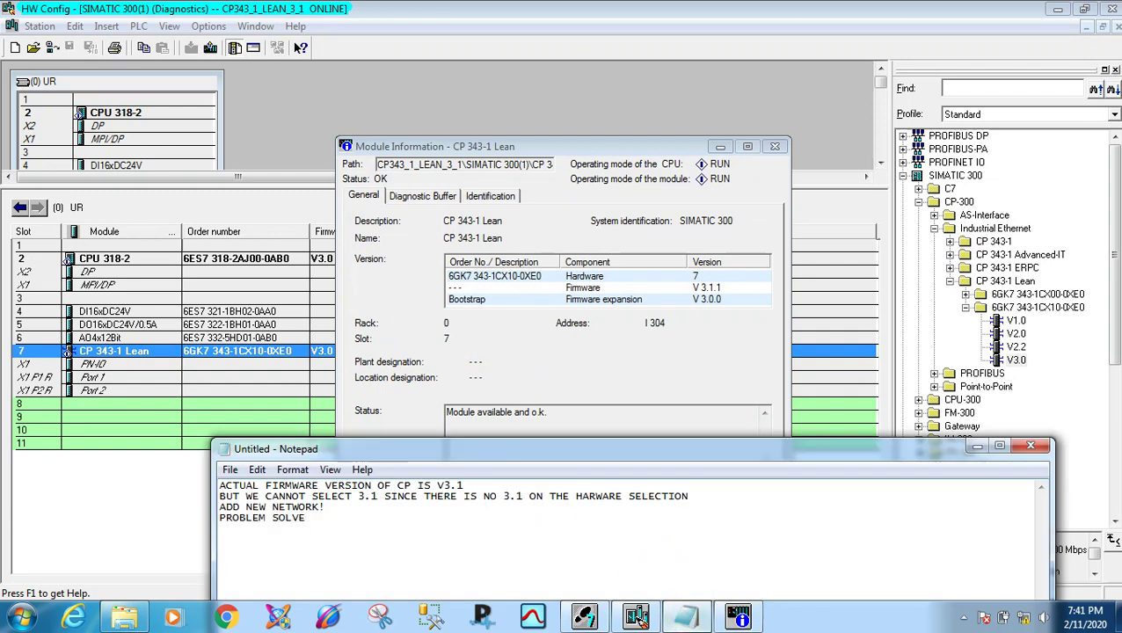
# - Check the CP 343-1 Lean's Industrial Ethernet IP address in the special diagnostics, and minimize the diagnostics window
pyautogui.click(559, 393)
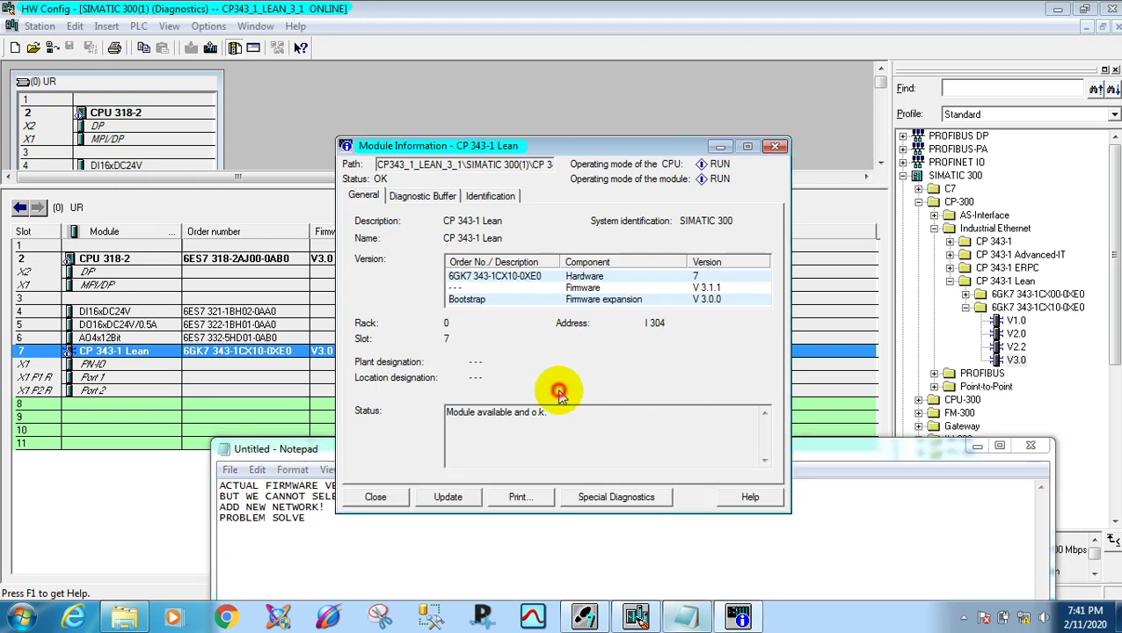
pyautogui.click(614, 497)
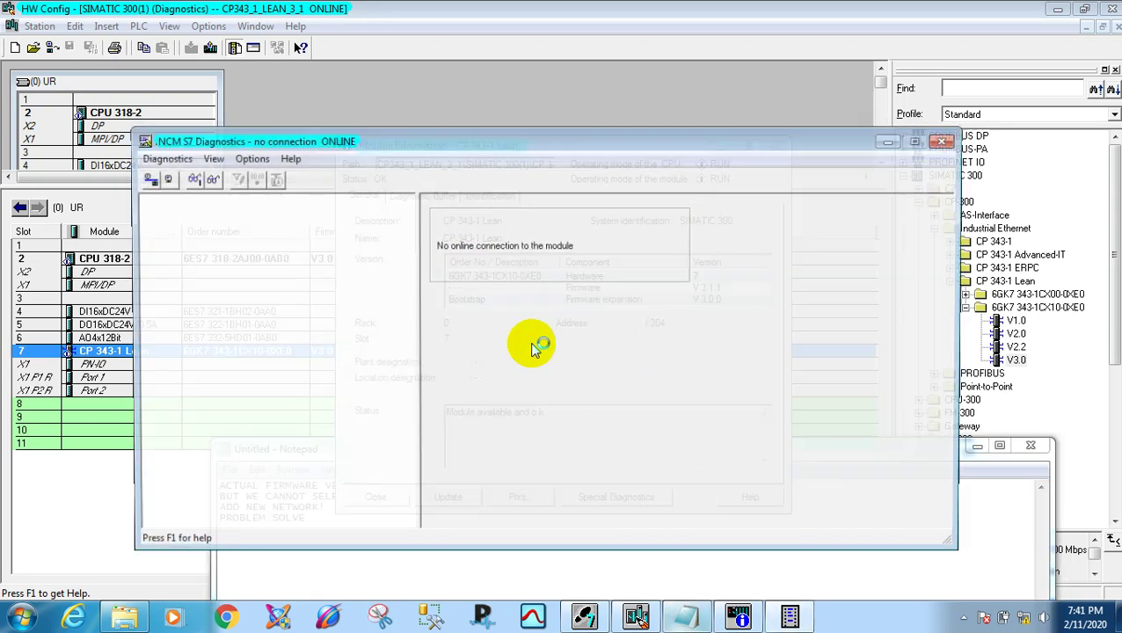
pyautogui.click(185, 214)
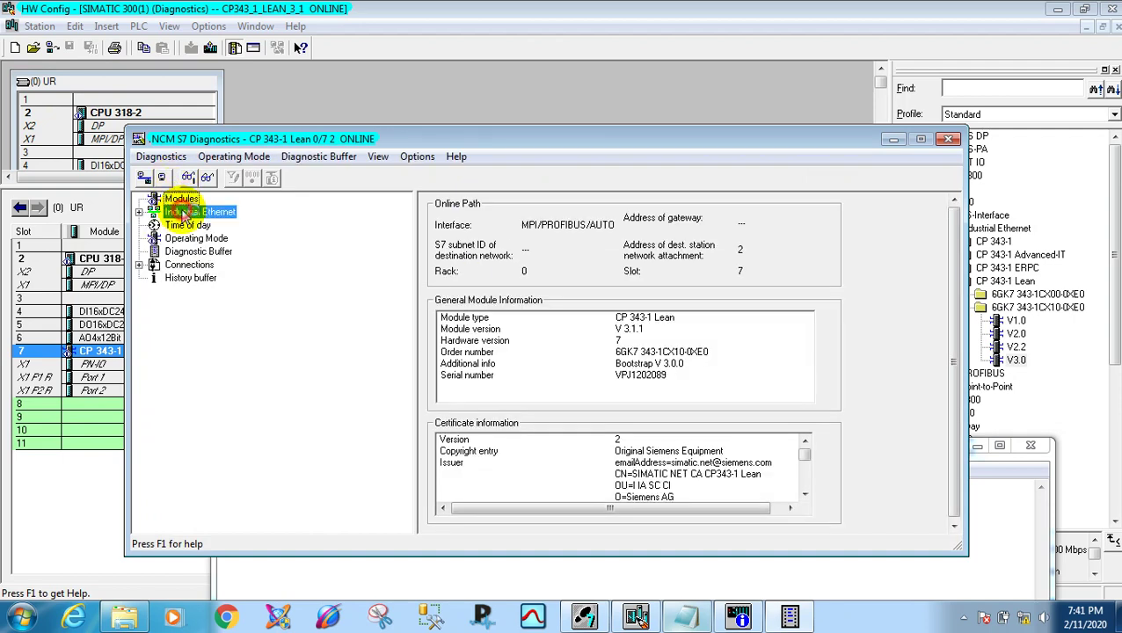
pyautogui.moveTo(702, 220); pyautogui.dragTo(637, 227)
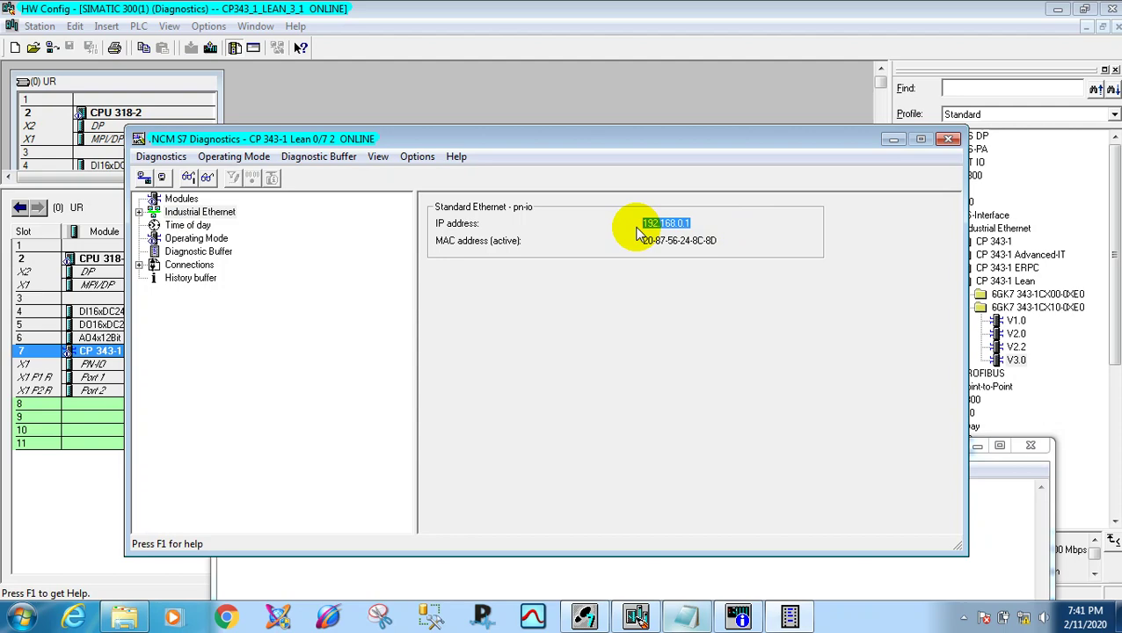
pyautogui.click(893, 140)
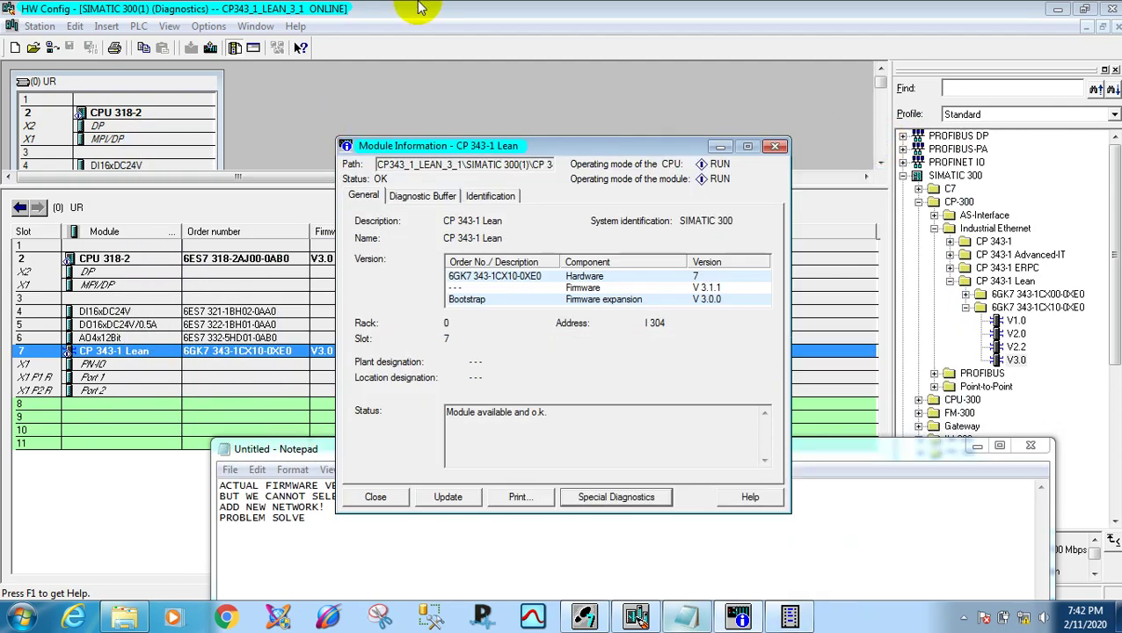